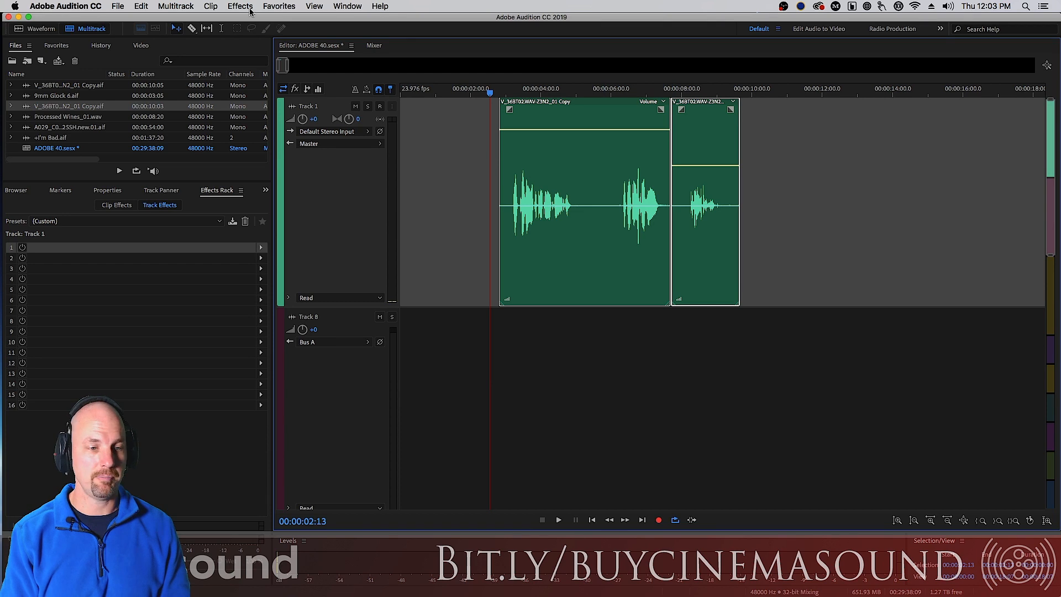
click(244, 6)
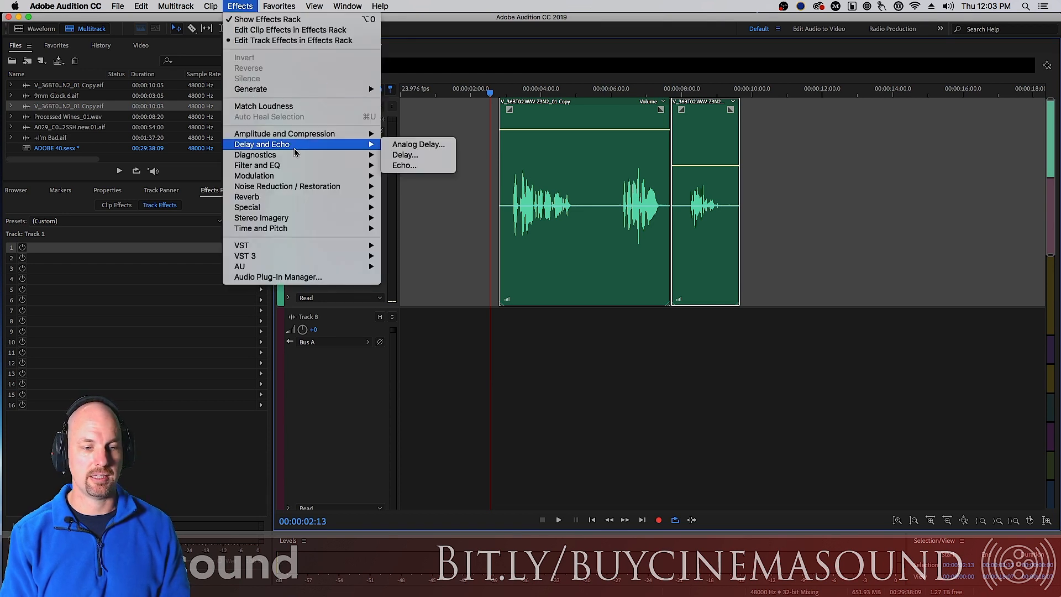
mouse_move(309, 191)
click(113, 217)
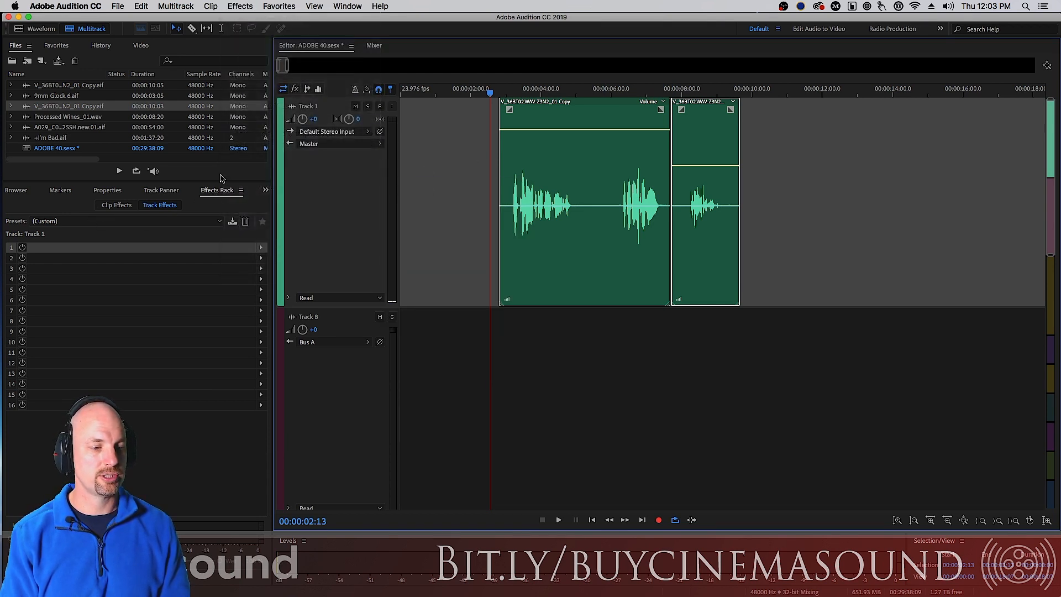
Add the Speech Volume Leveler to the first track-effects slot of Track 1
click(123, 205)
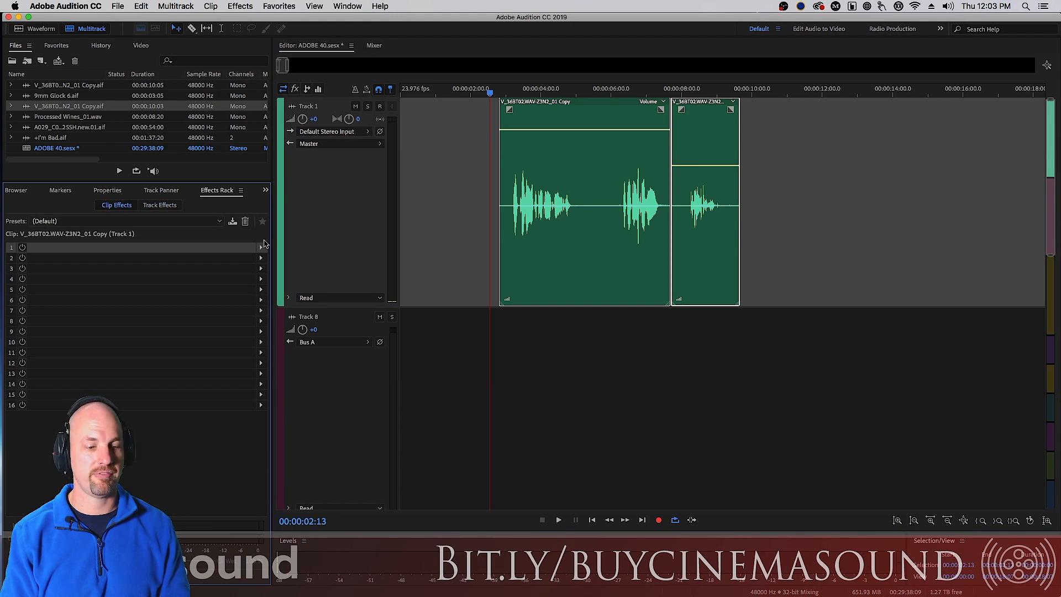
click(261, 249)
click(449, 189)
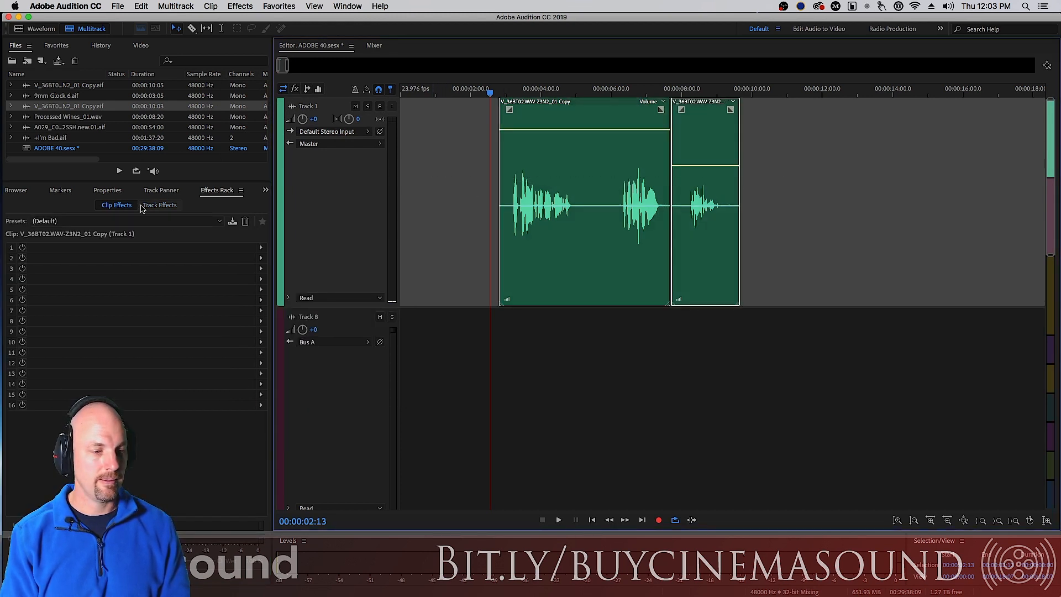
click(160, 205)
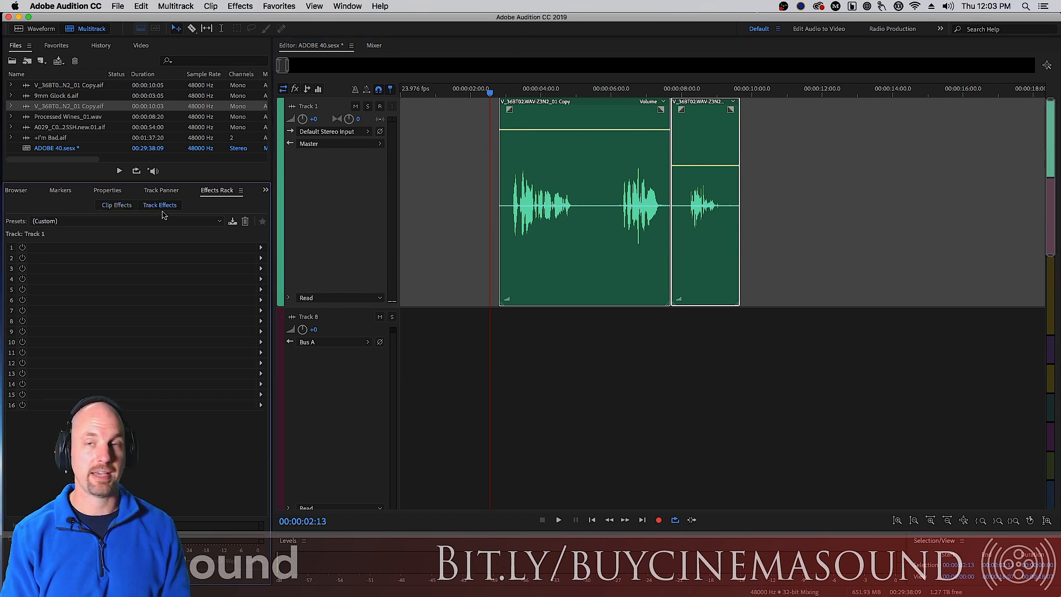
click(261, 247)
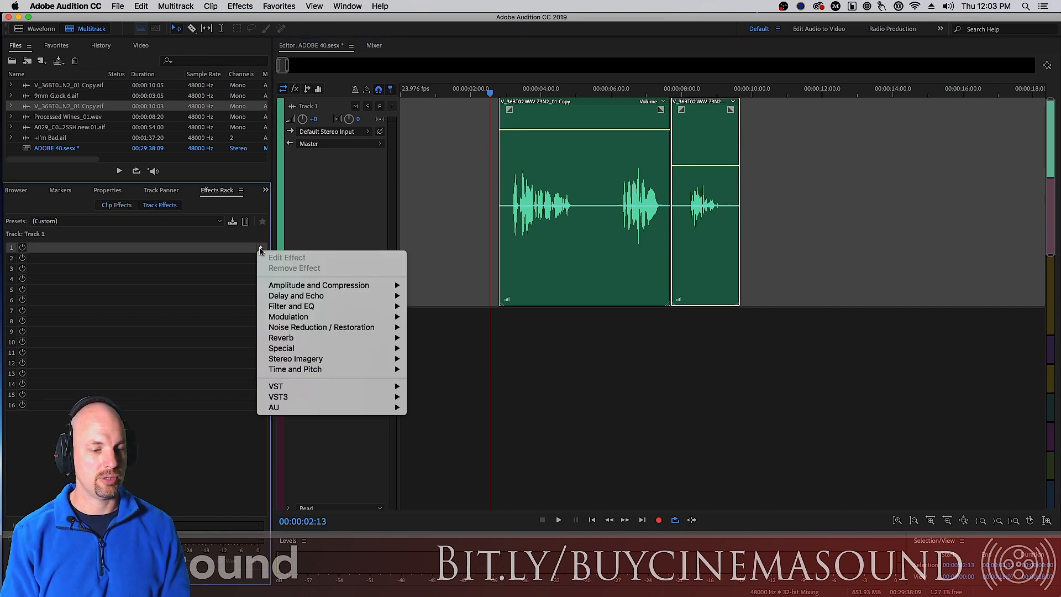
mouse_move(392, 287)
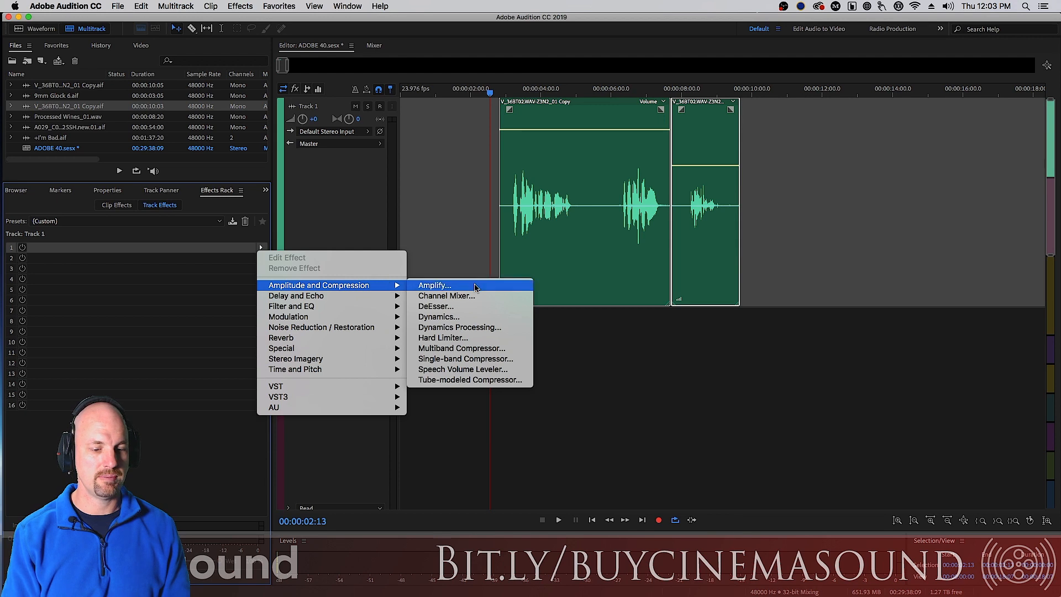
click(486, 369)
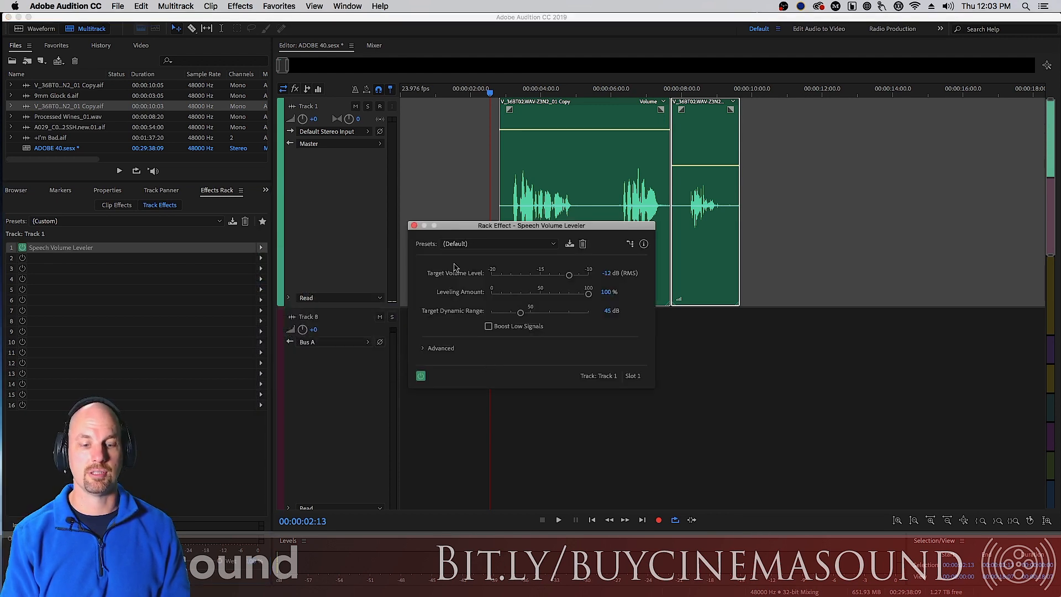
Bypass the Speech Volume Leveler and play back the dialogue to hear it unprocessed
drag(472, 228, 522, 304)
click(469, 459)
drag(625, 304, 626, 308)
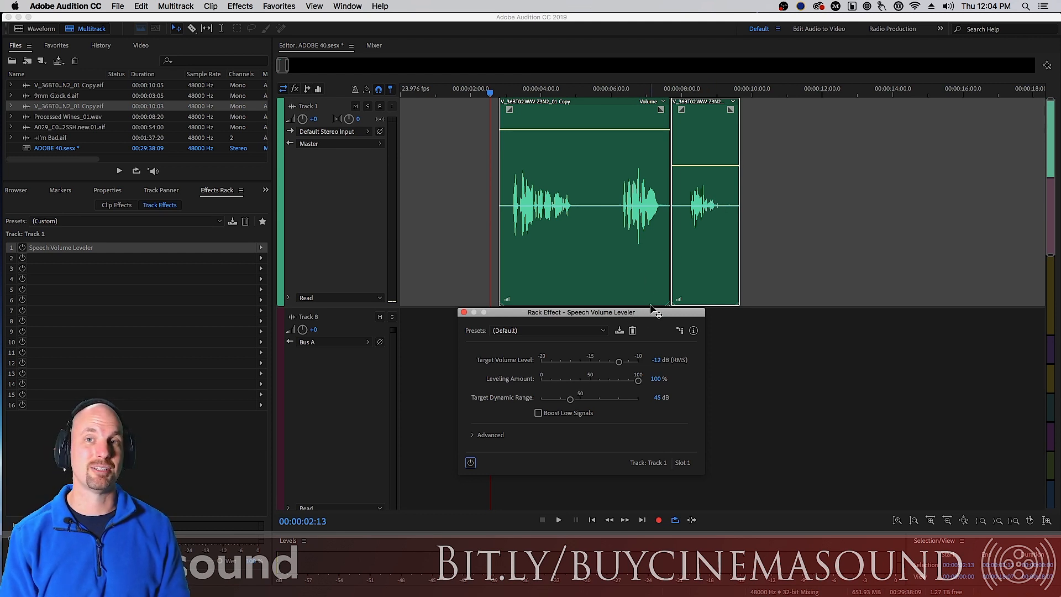
drag(641, 315, 653, 311)
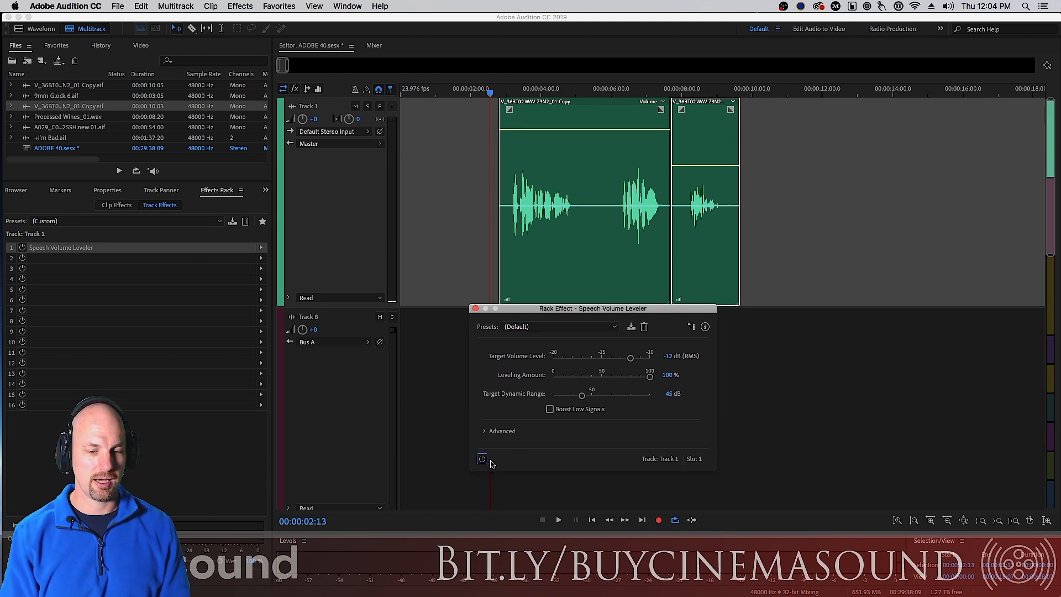
key(space)
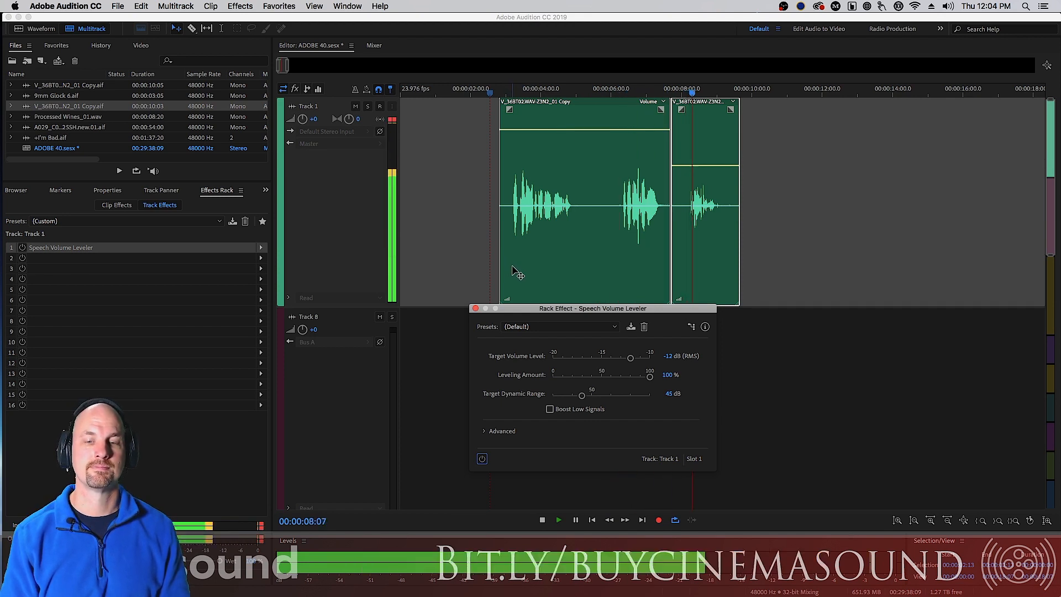
key(space)
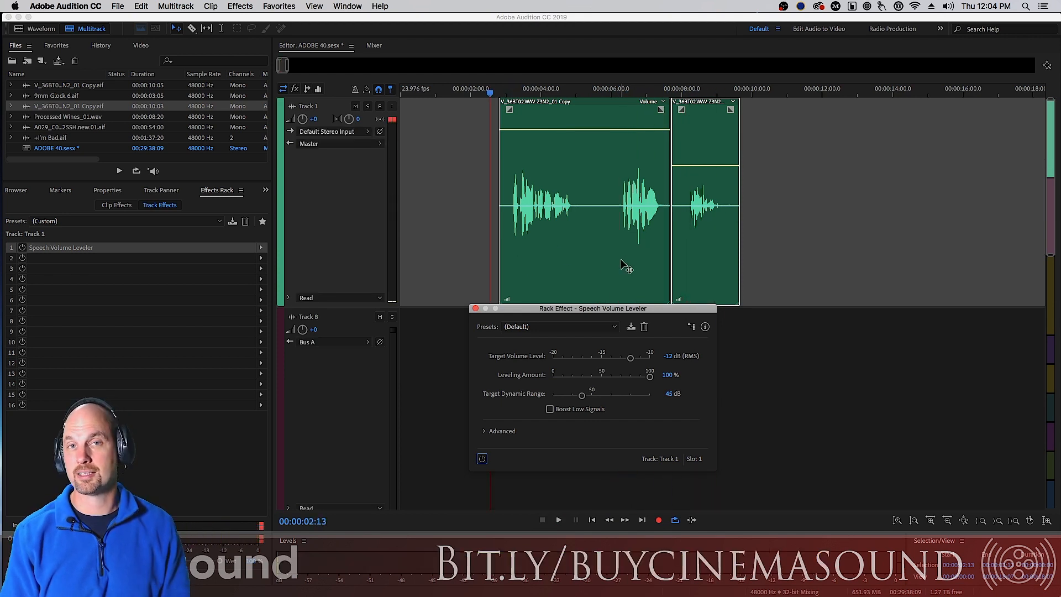
Re-enable the Speech Volume Leveler and play back the dialogue with the effect applied
click(482, 459)
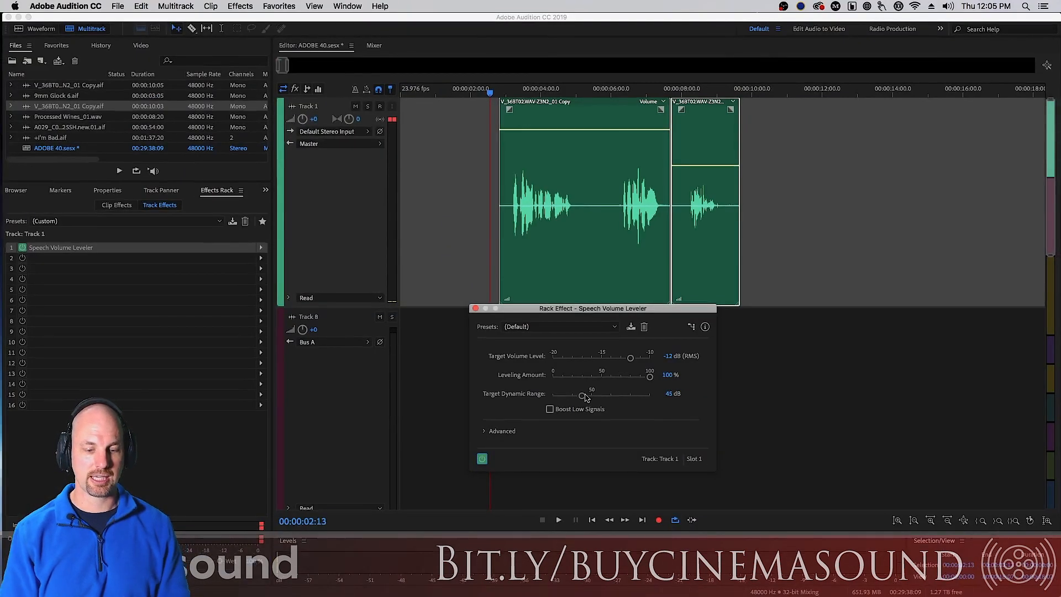
key(space)
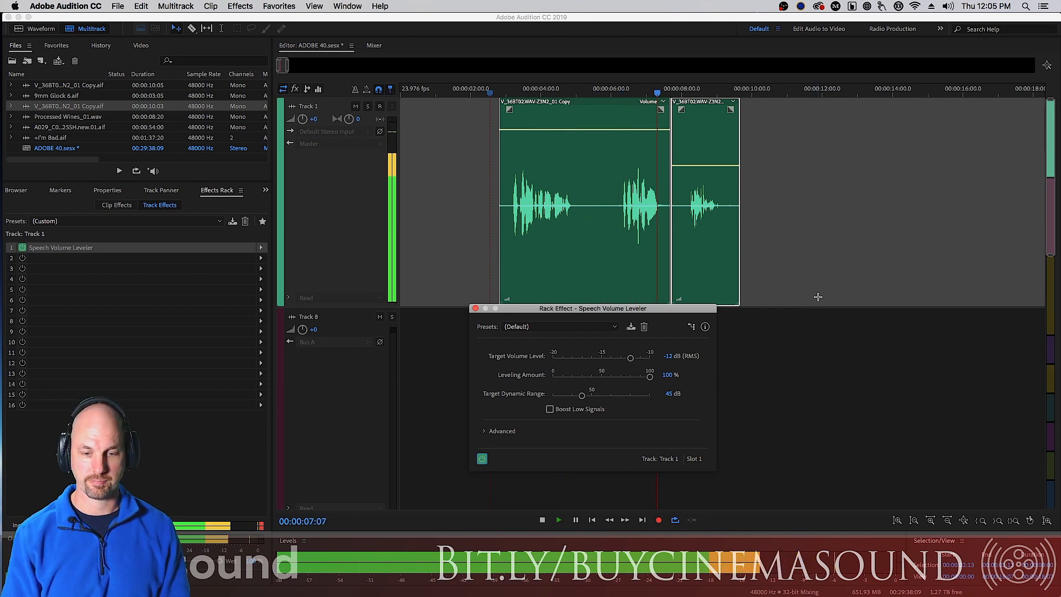
key(space)
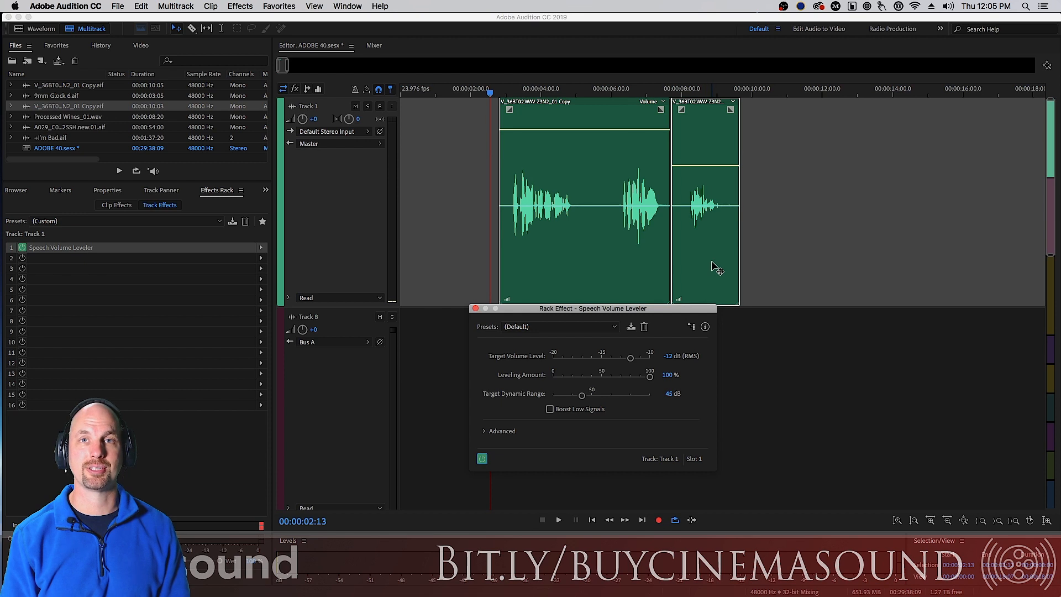
Set the Target Dynamic Range to 80 dB and play back the dialogue
drag(583, 396, 655, 399)
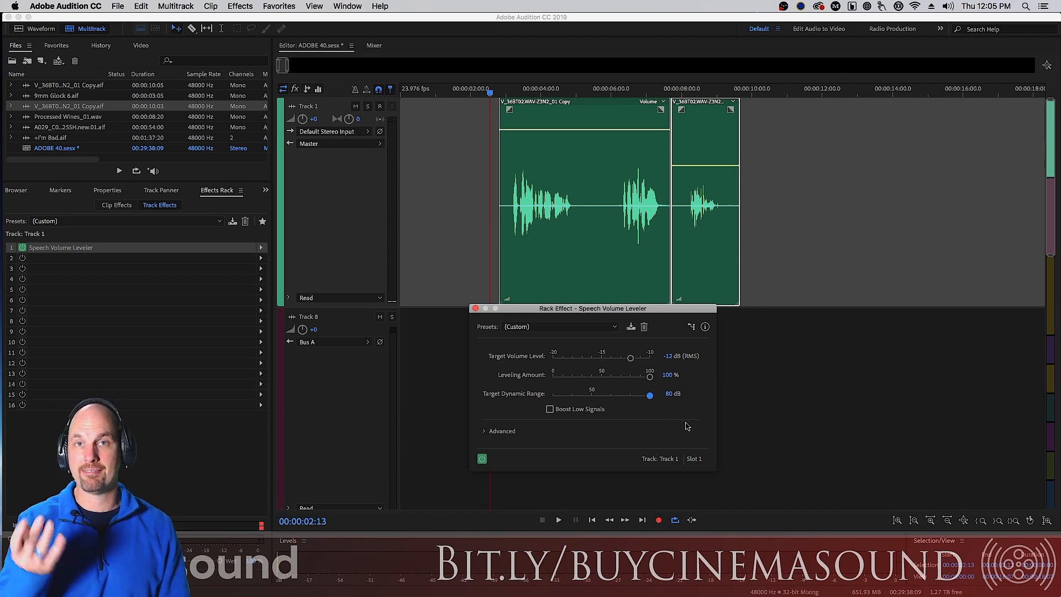
key(space)
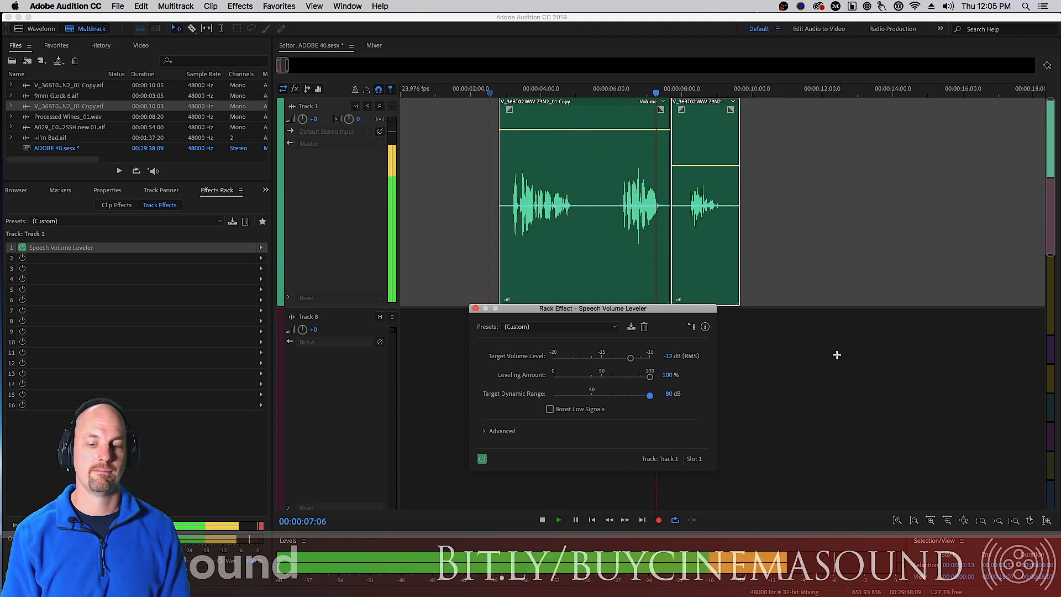
key(space)
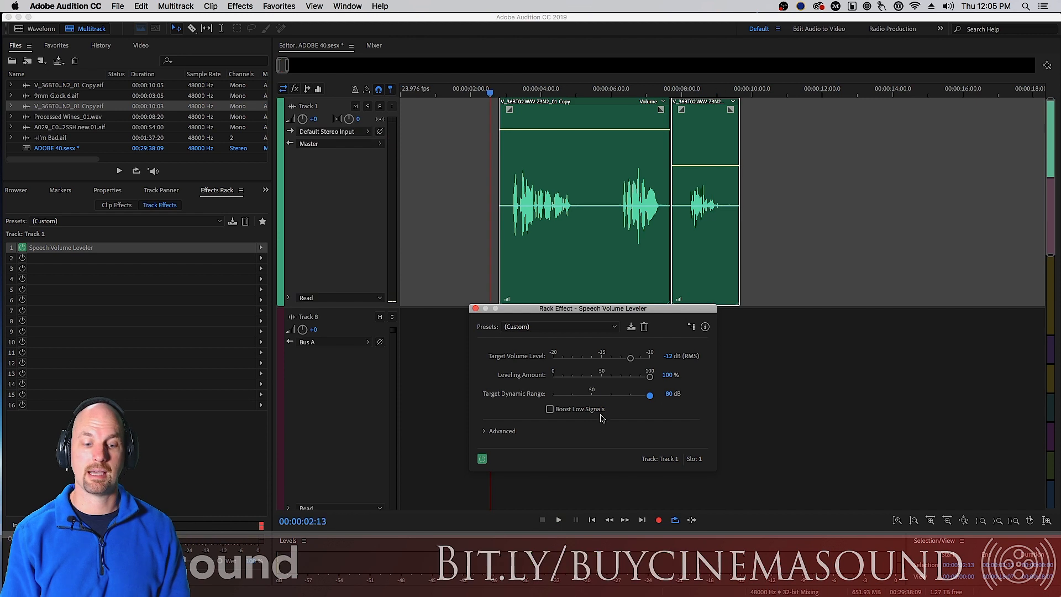
Bypass and re-enable the leveler, playing the dialogue each way to compare the processing
click(482, 458)
key(space)
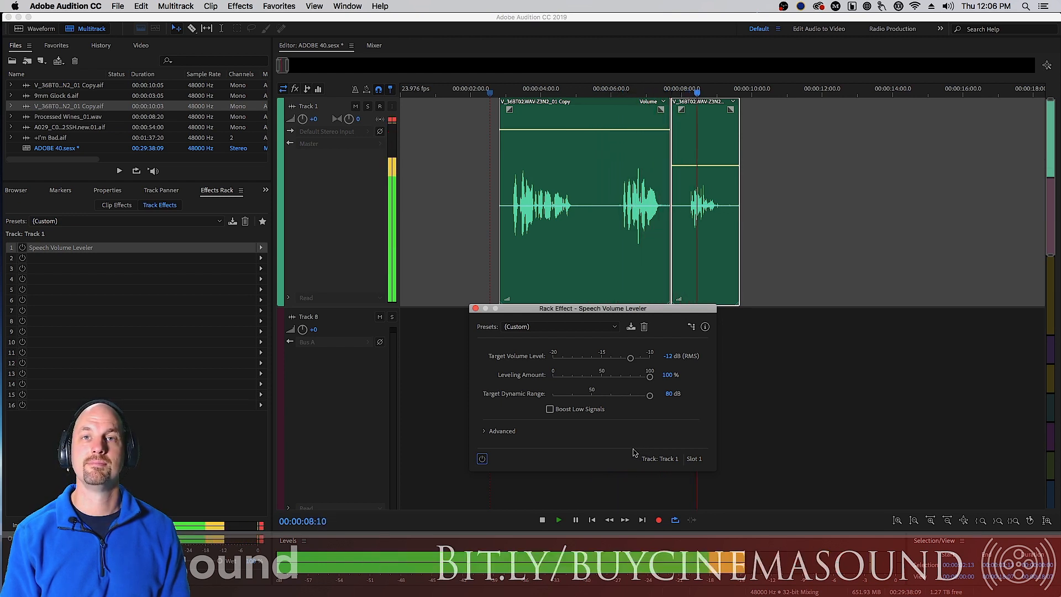
key(space)
click(482, 458)
key(space)
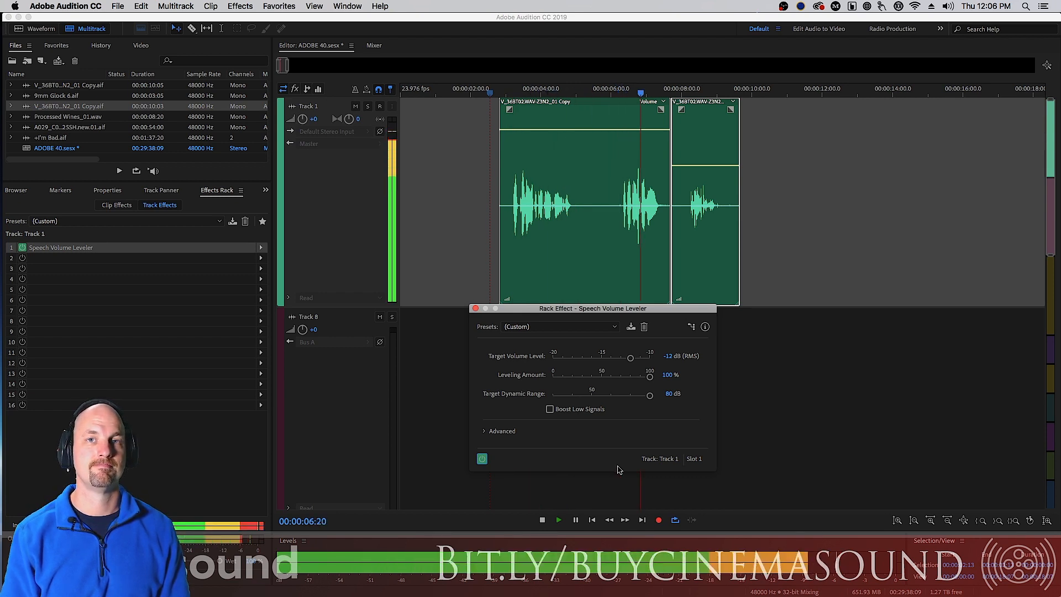
key(space)
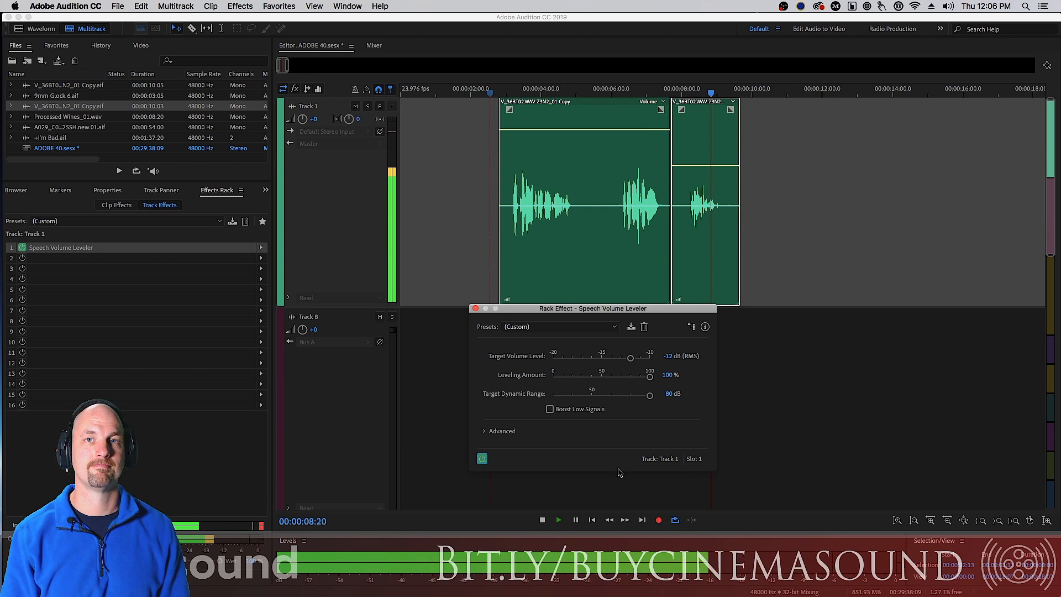
Expand the Advanced settings, enable the Compressor with a Threshold of -8.2 dB, and play back
click(485, 432)
drag(612, 314, 888, 69)
click(791, 196)
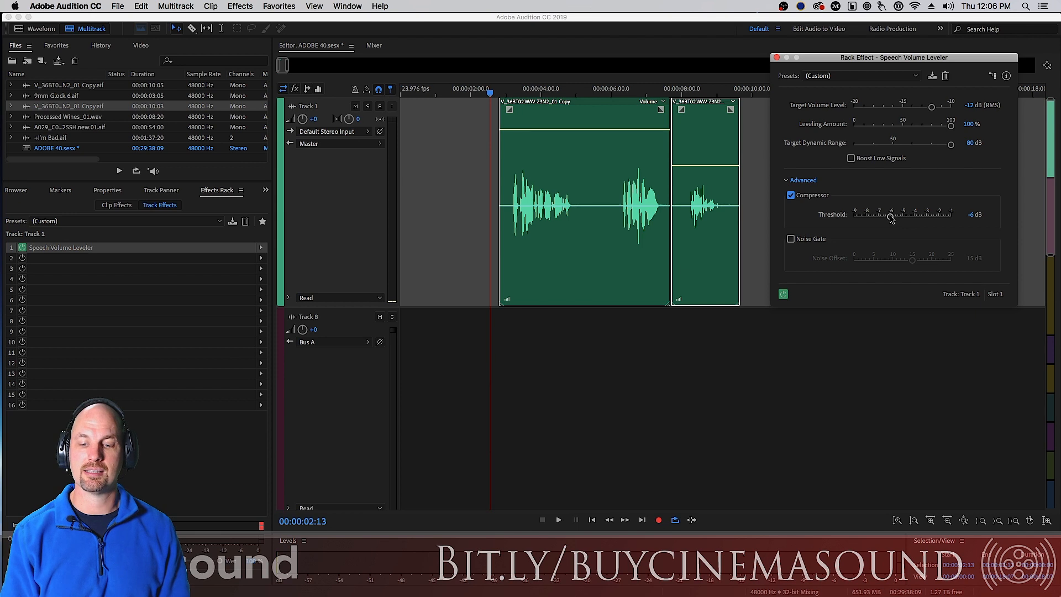
drag(890, 219, 864, 219)
key(space)
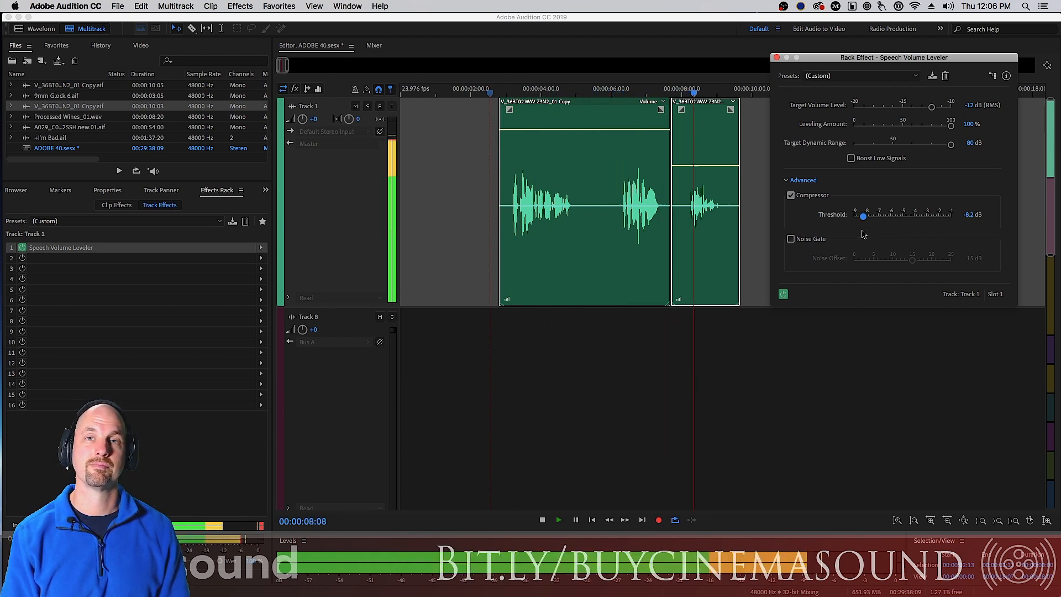
key(space)
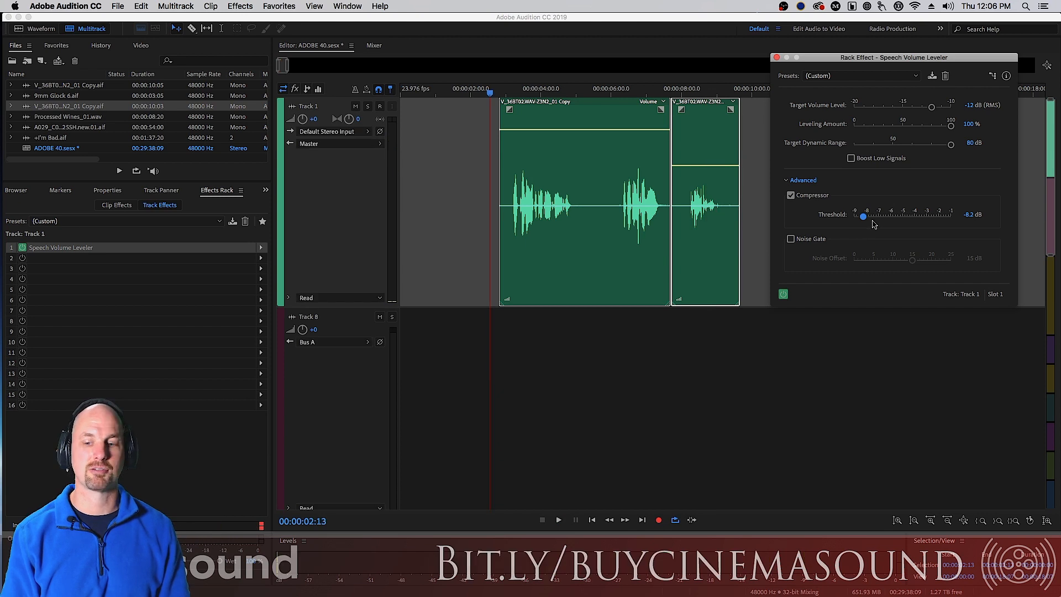
Set the Compressor Threshold to about -4.5 dB and switch the Compressor off
drag(914, 217, 908, 218)
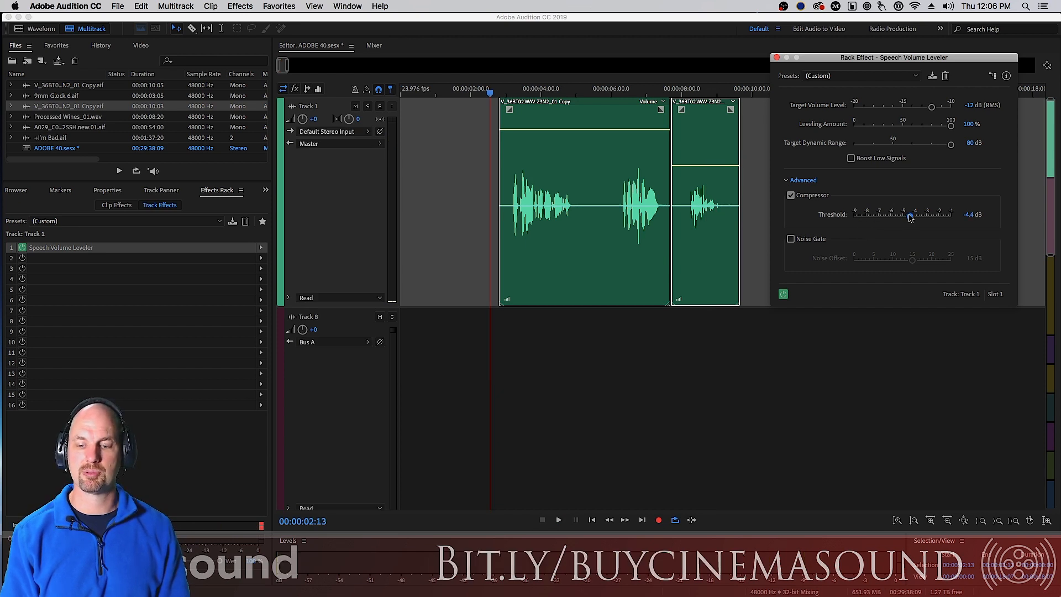
click(790, 195)
Enable the Noise Gate and play back the dialogue
click(790, 239)
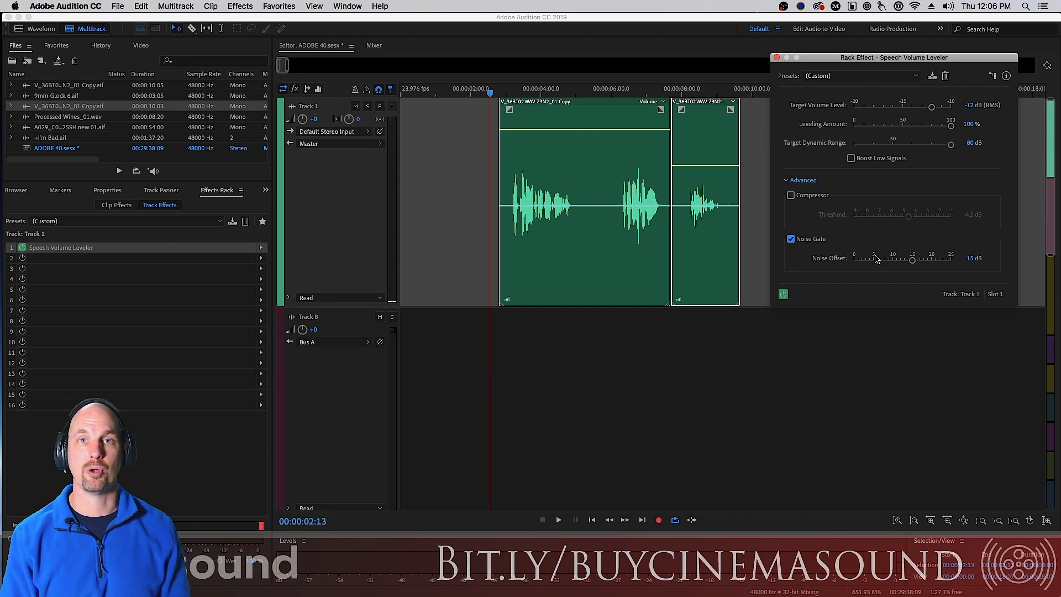
key(space)
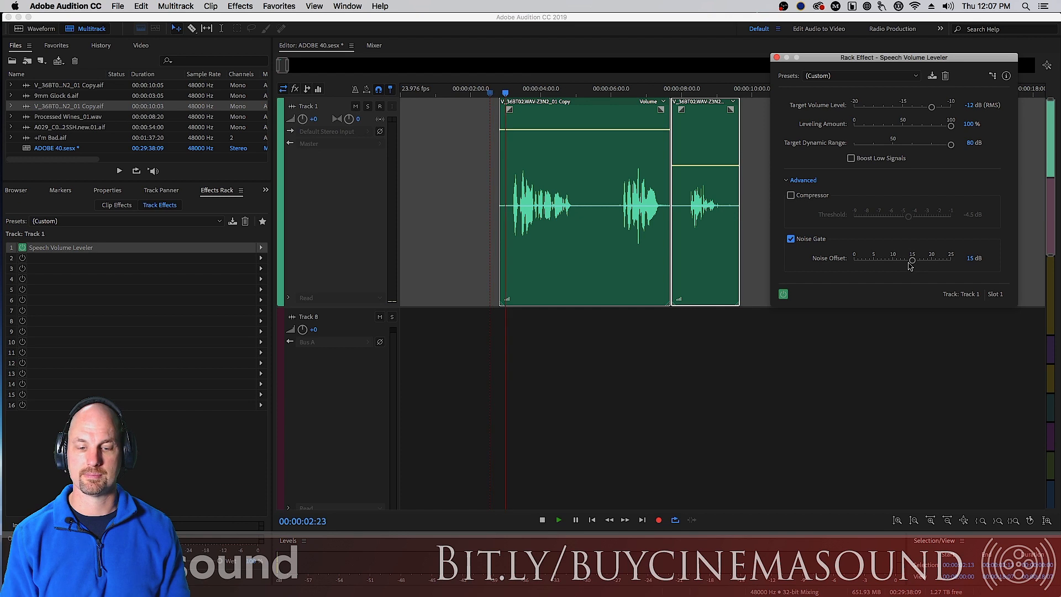
key(space)
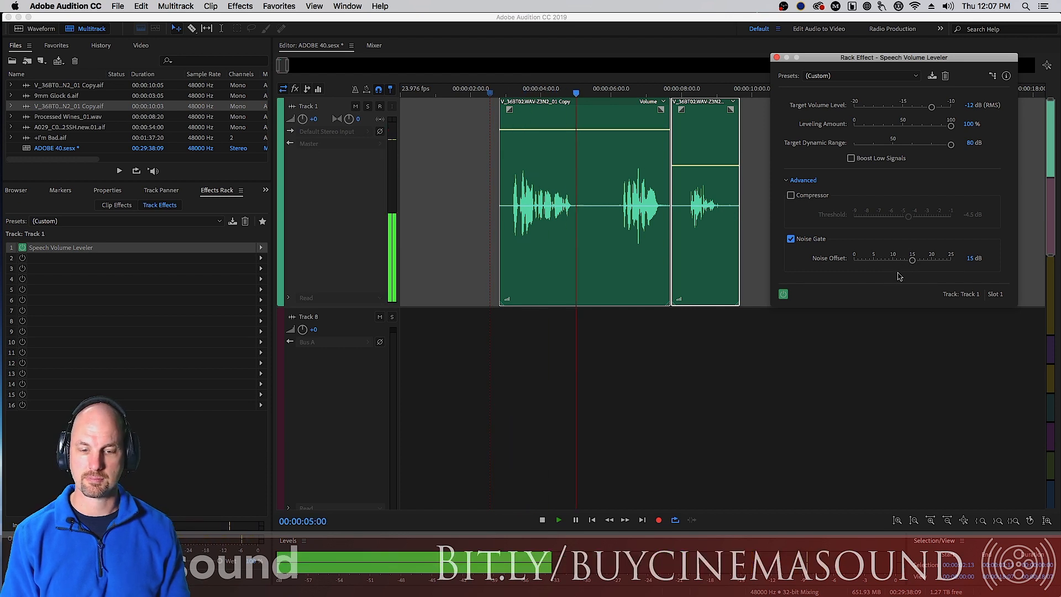
Set the Noise Gate's Noise Offset to 25 dB and play back the dialogue
drag(911, 261, 972, 258)
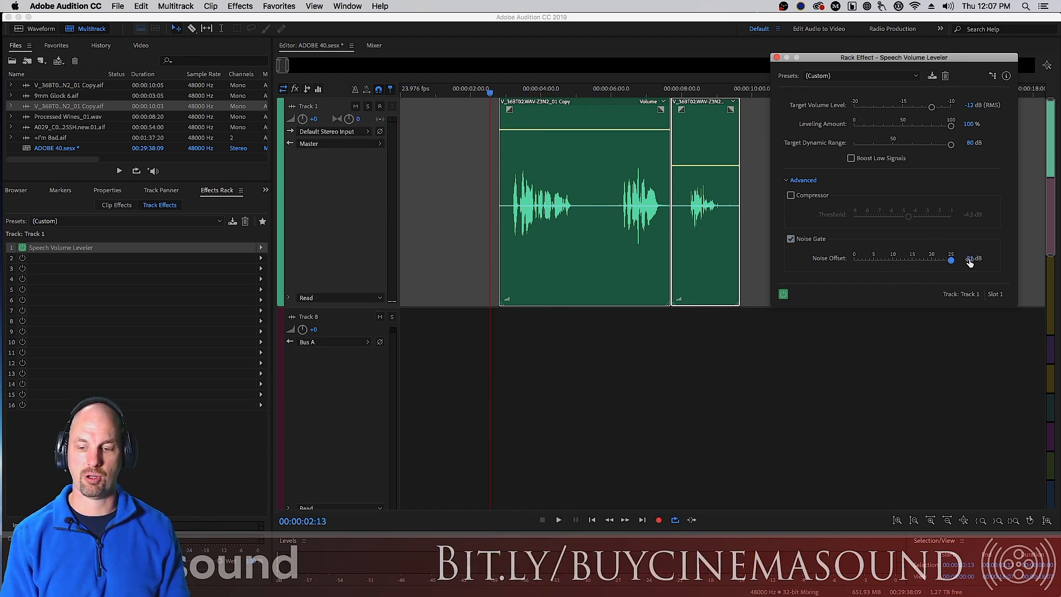
key(space)
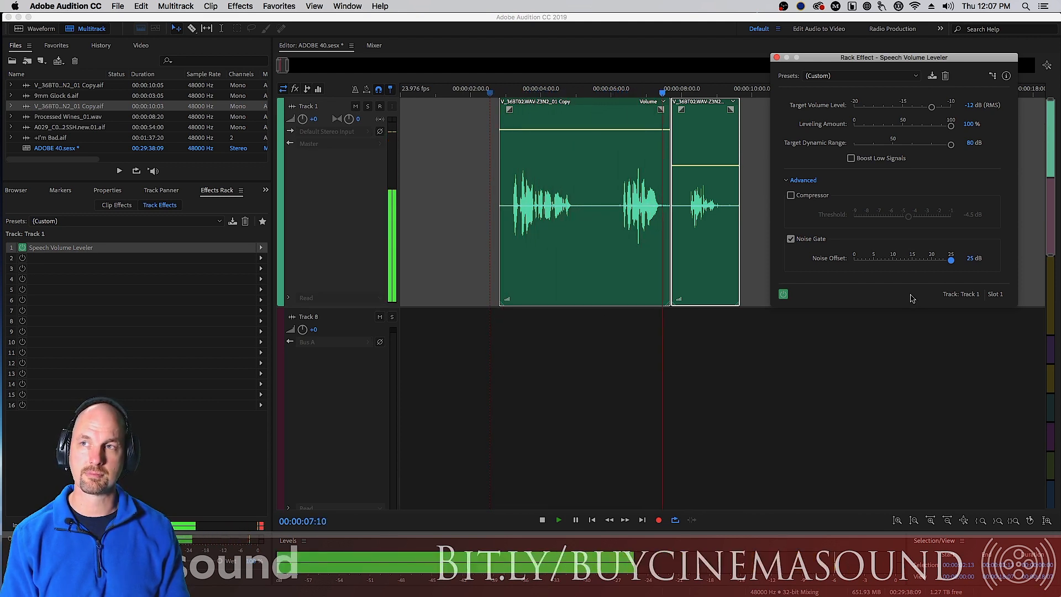
key(space)
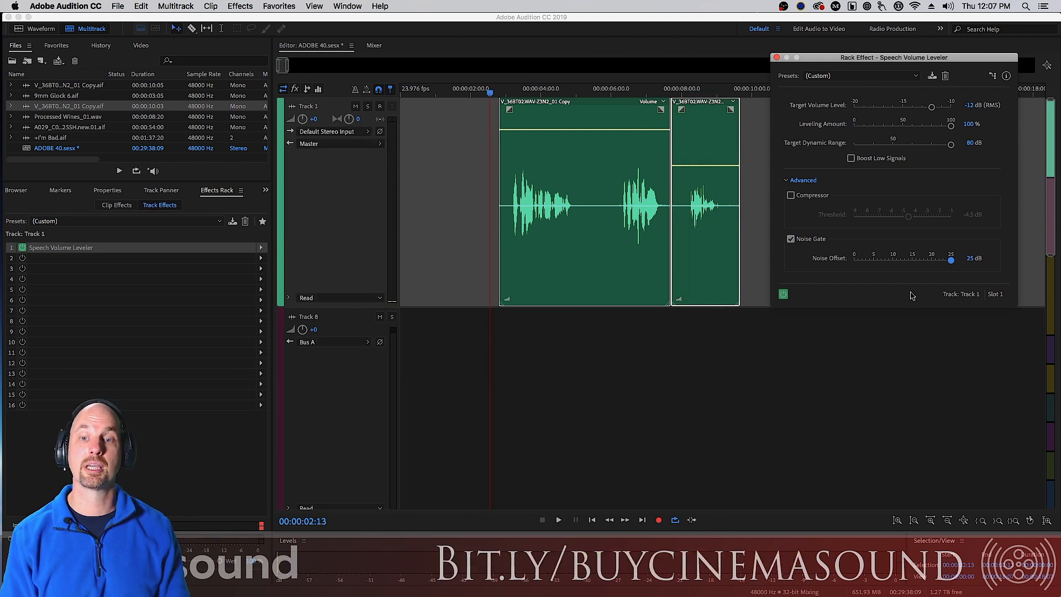
Re-enable the Compressor and play back the dialogue to hear the result
click(790, 195)
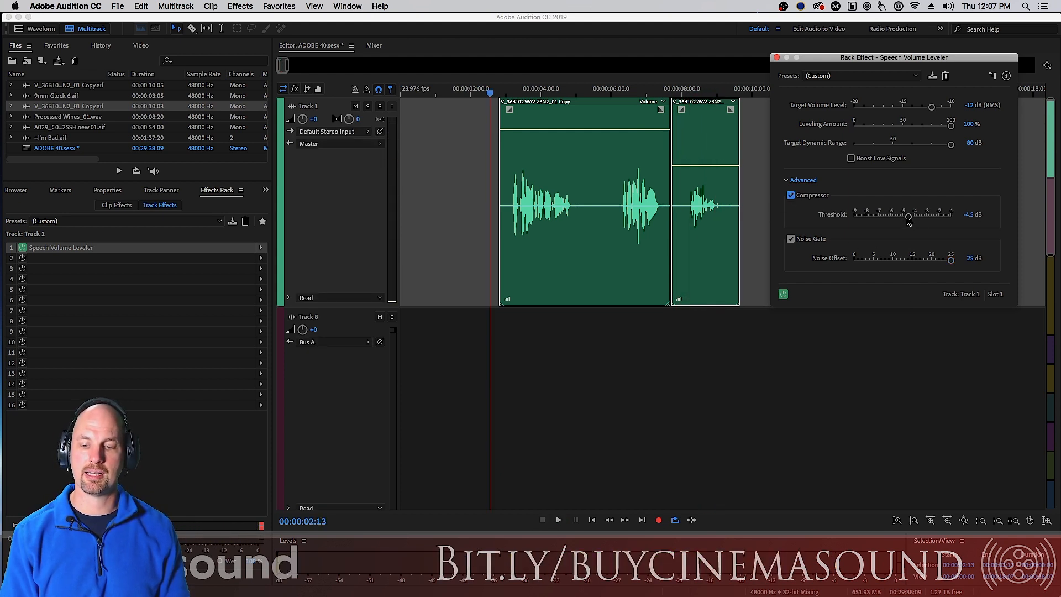
key(space)
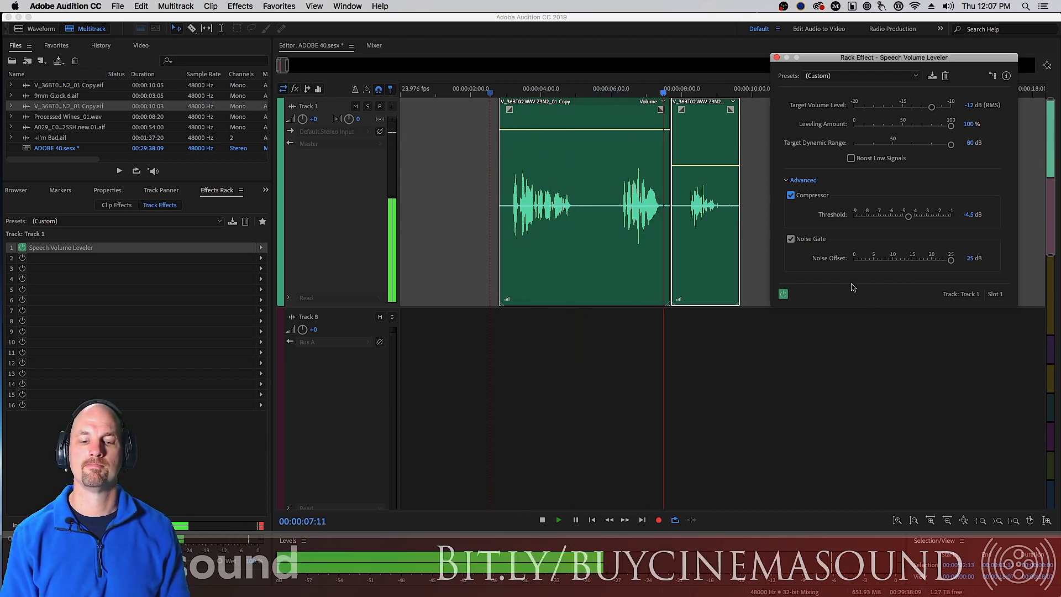
key(space)
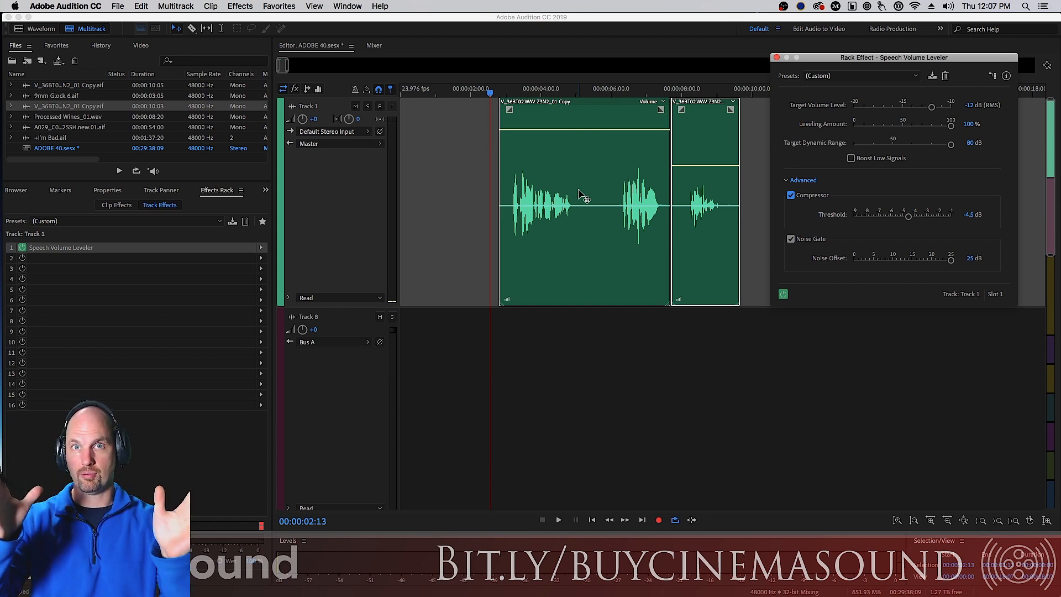
key(space)
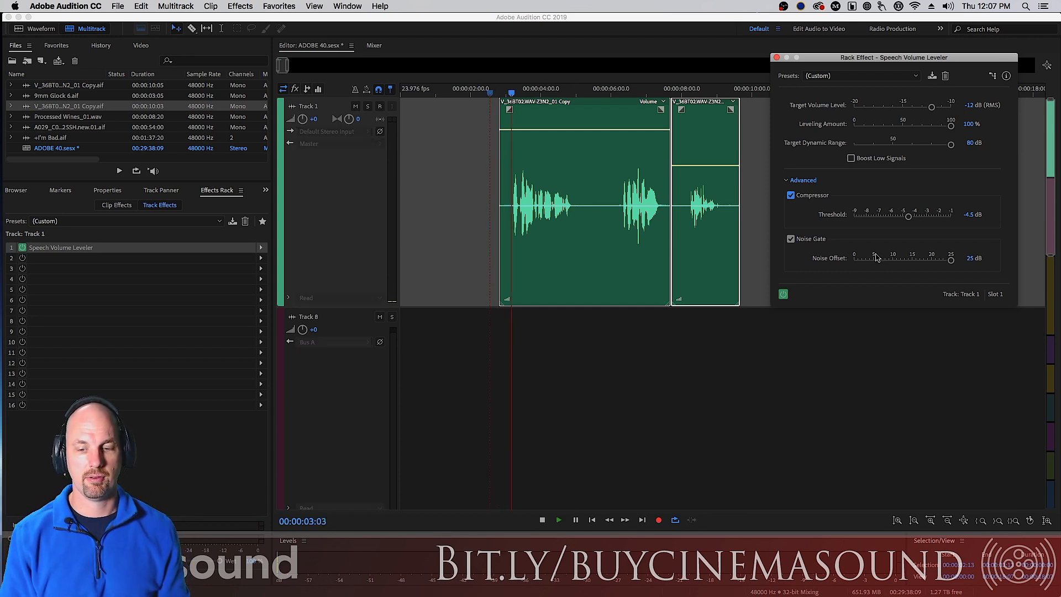
key(space)
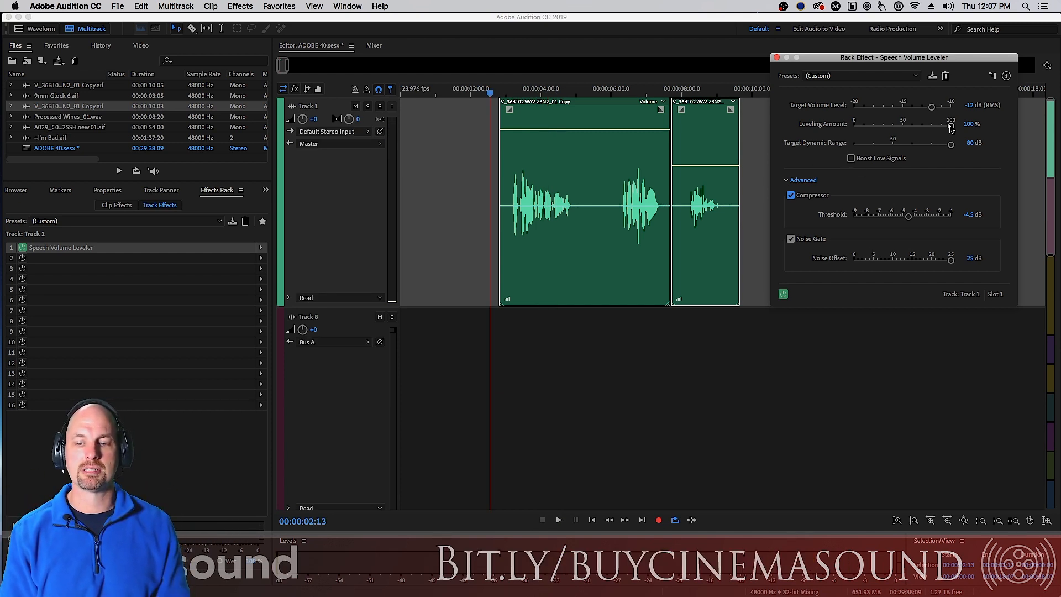
Lower the Leveling Amount to about 83% and play back the dialogue
drag(951, 129, 935, 129)
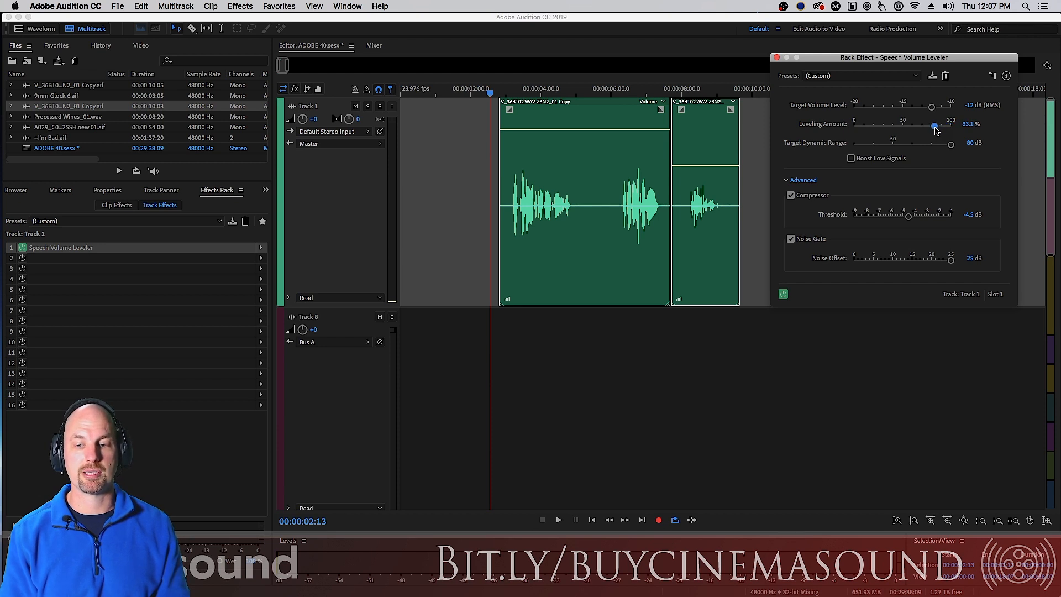
key(space)
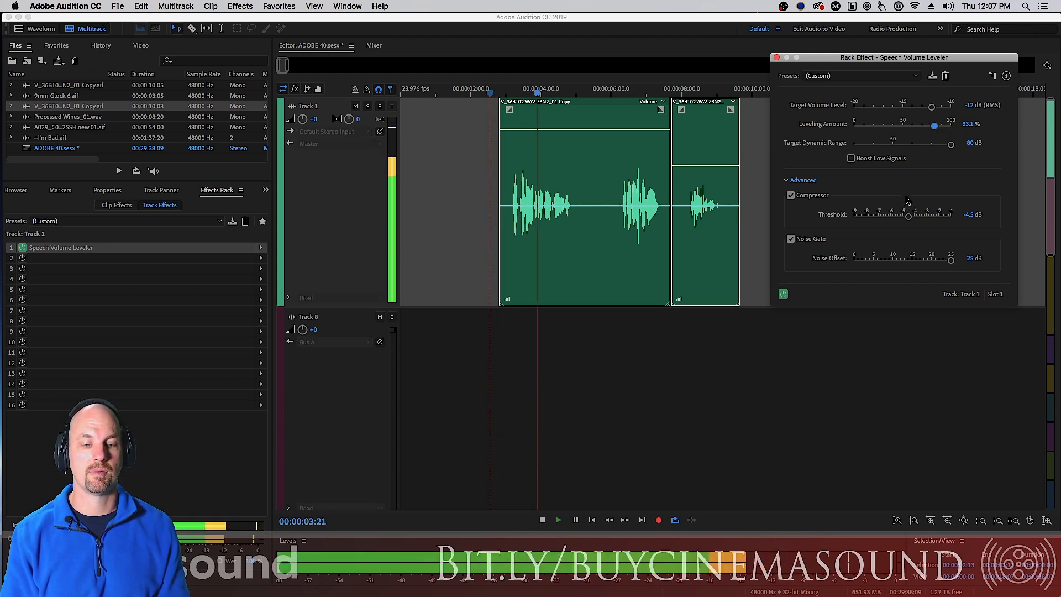
key(space)
Set the Leveling Amount back to 100%, enable Boost Low Signals, and play back the dialogue
drag(935, 126, 952, 125)
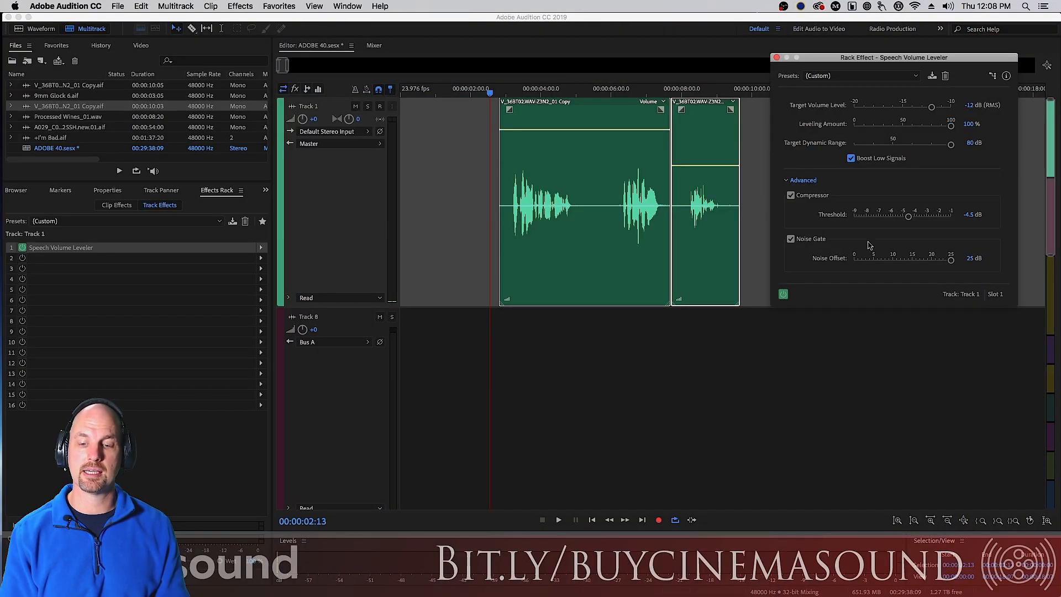
key(space)
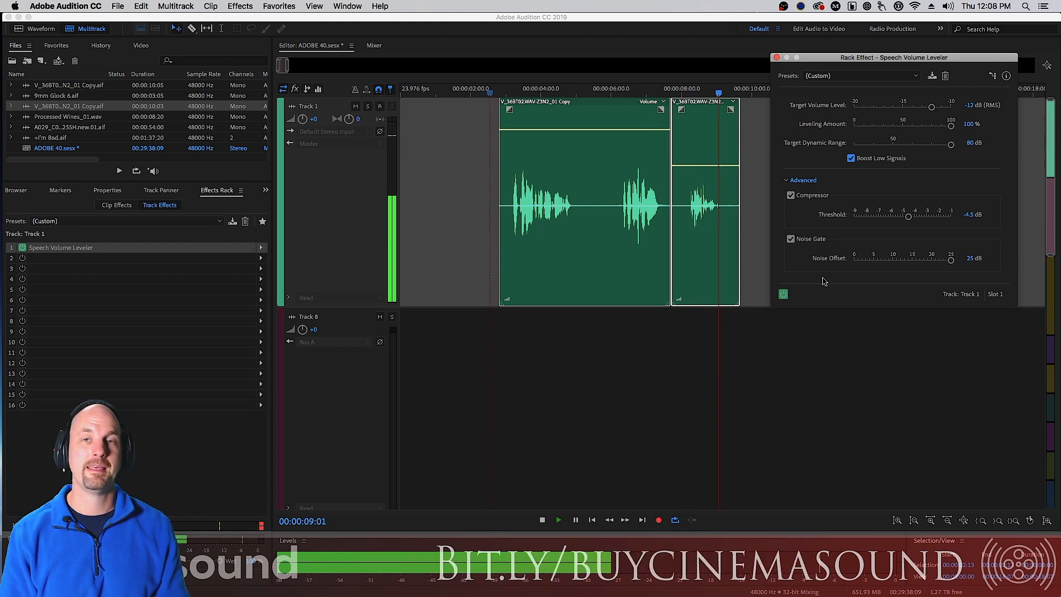
key(space)
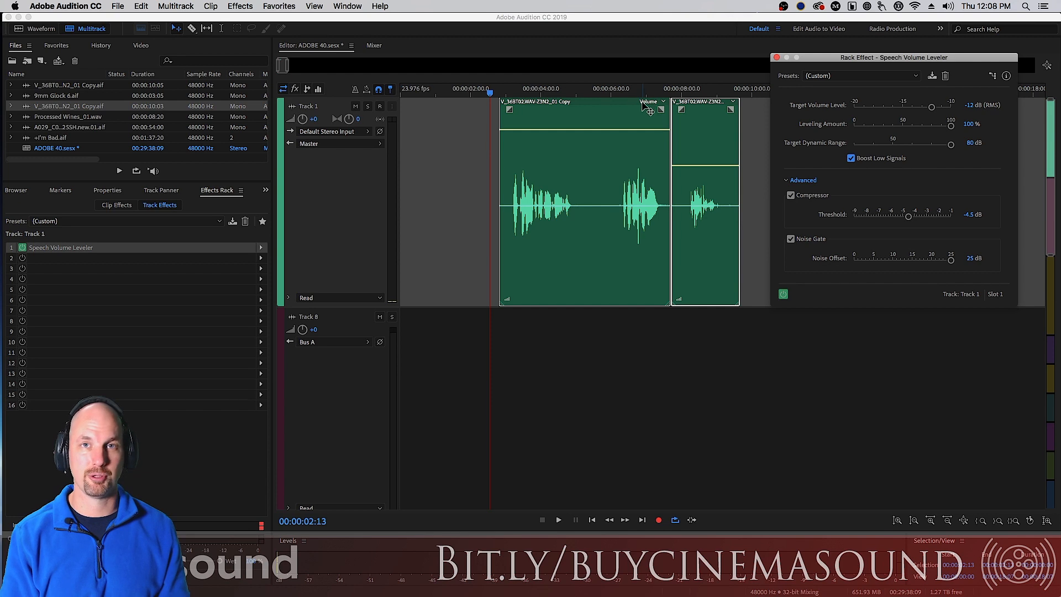
Play the dialogue from about 6 seconds, comparing Boost Low Signals on and off, and leave it off
click(621, 97)
key(space)
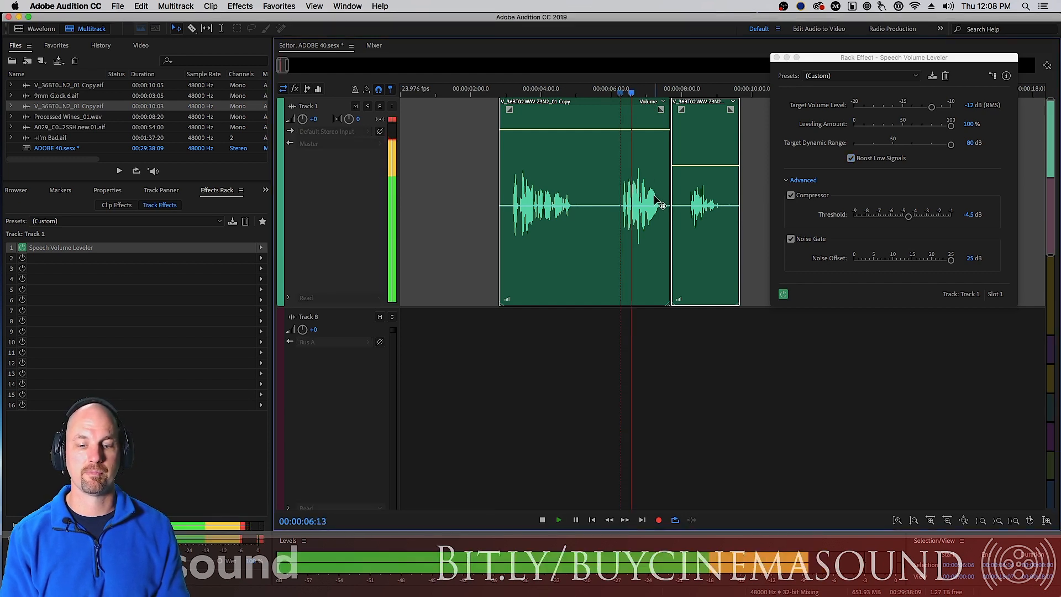
key(space)
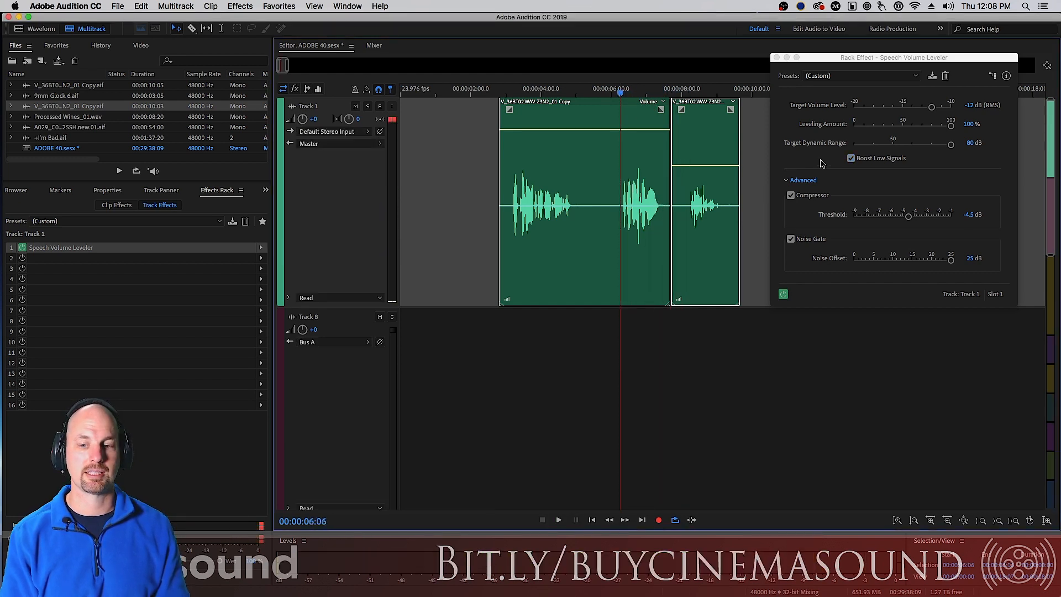
click(851, 159)
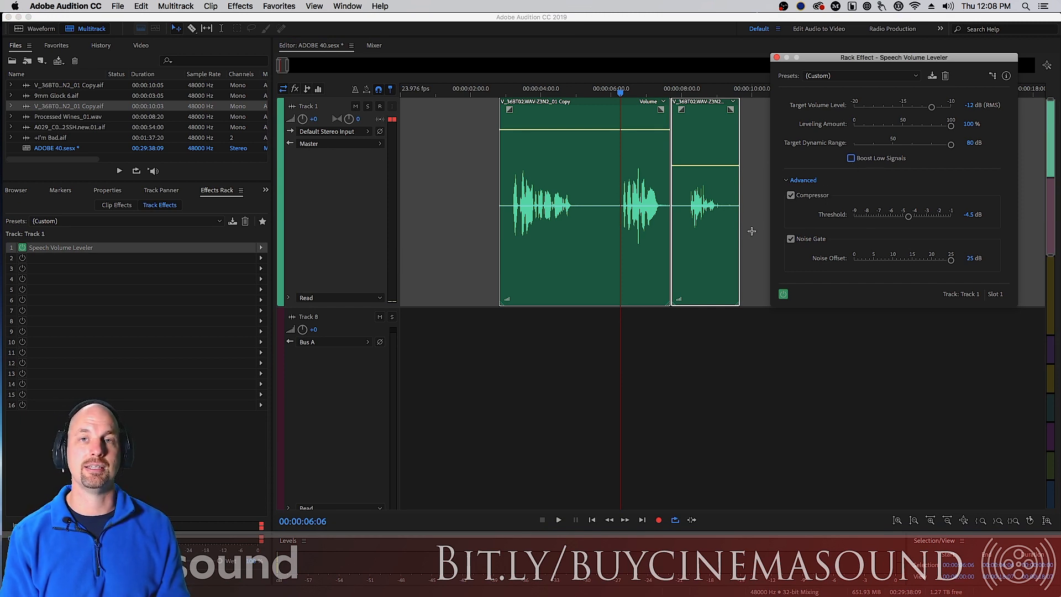
key(space)
key(space)
key(space)
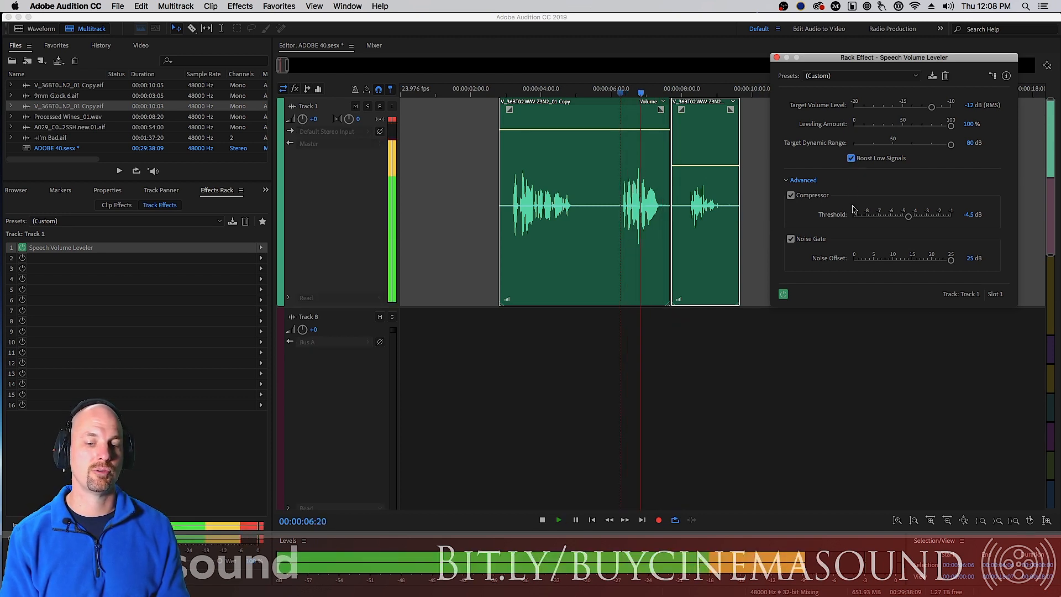
key(space)
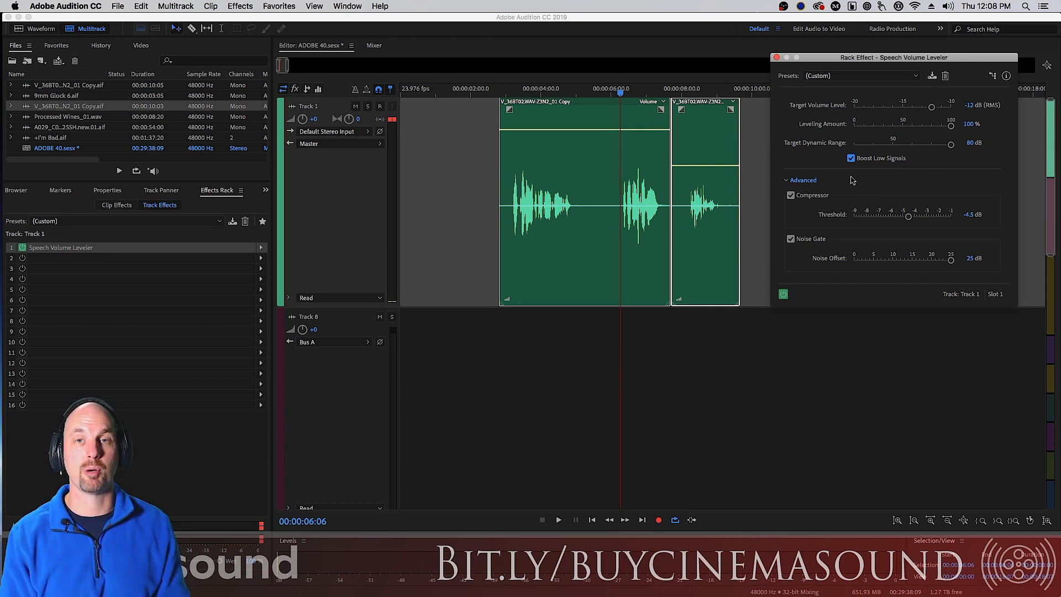
key(space)
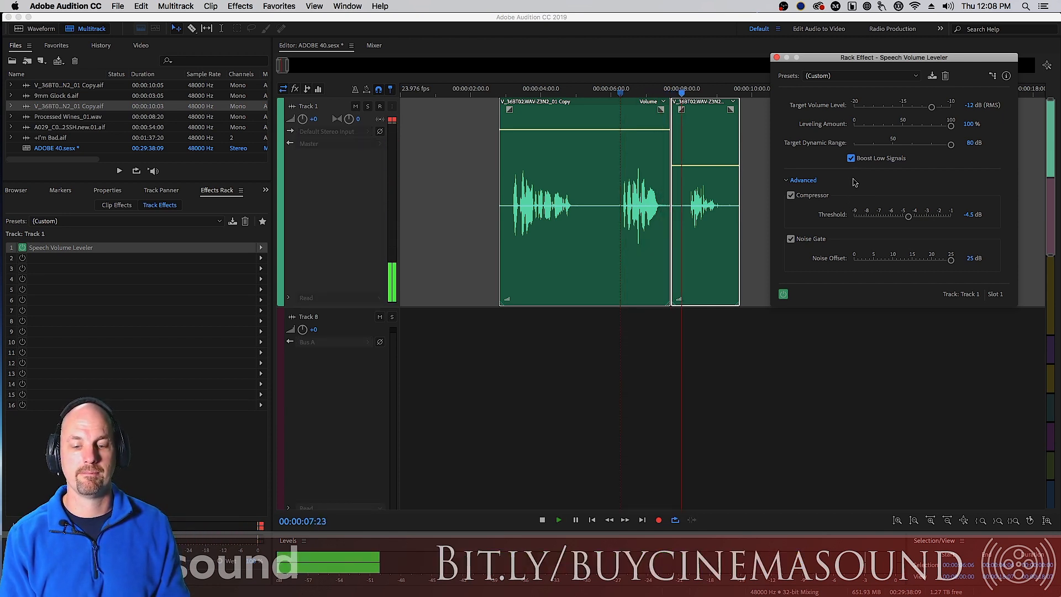
key(space)
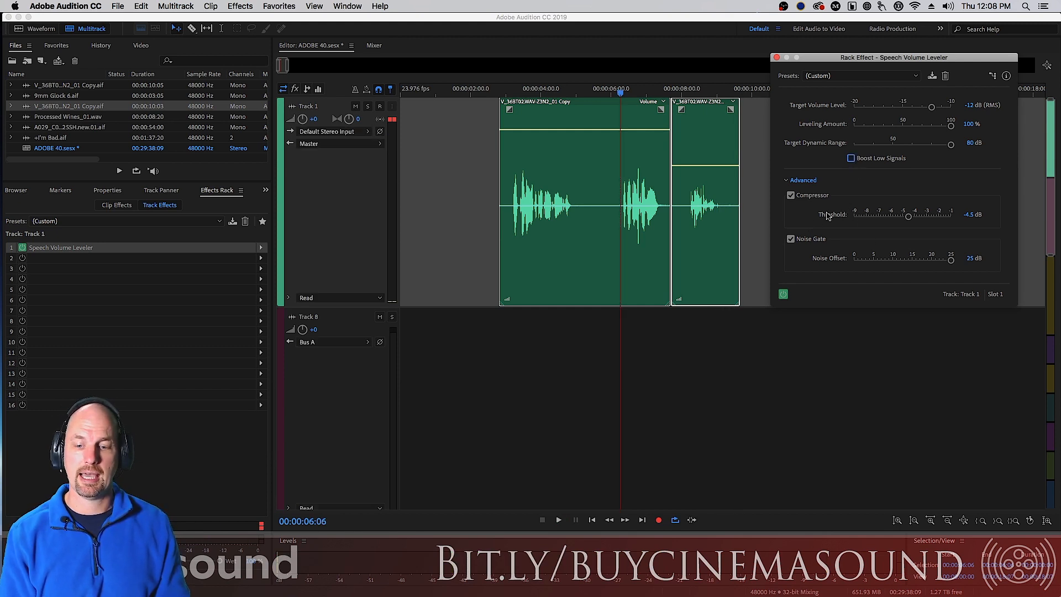
Disable the Compressor and Noise Gate, collapse the Advanced settings, and play back the dialogue
click(791, 195)
click(790, 239)
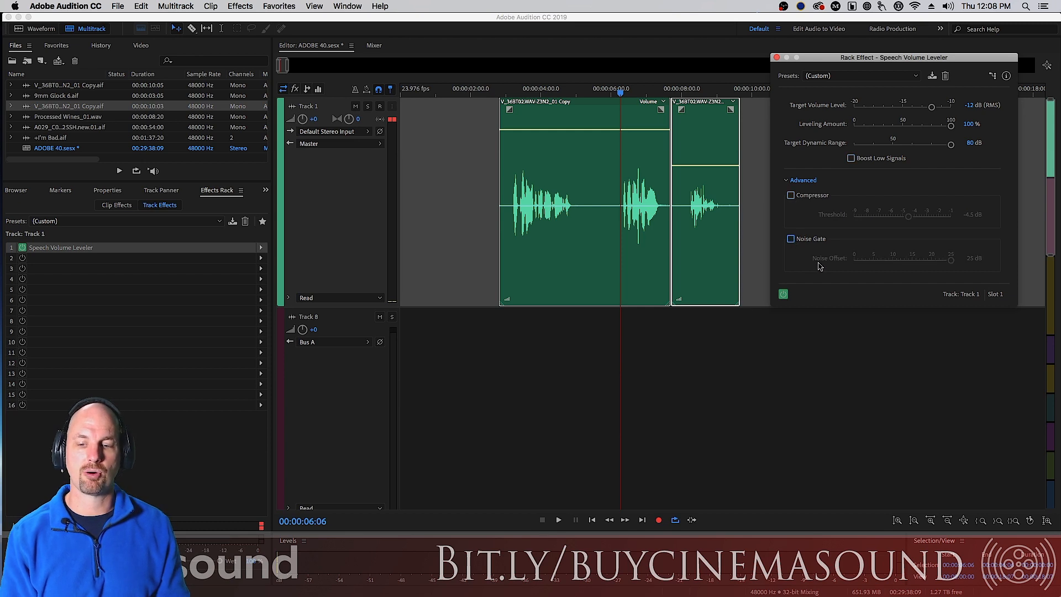
click(787, 181)
key(space)
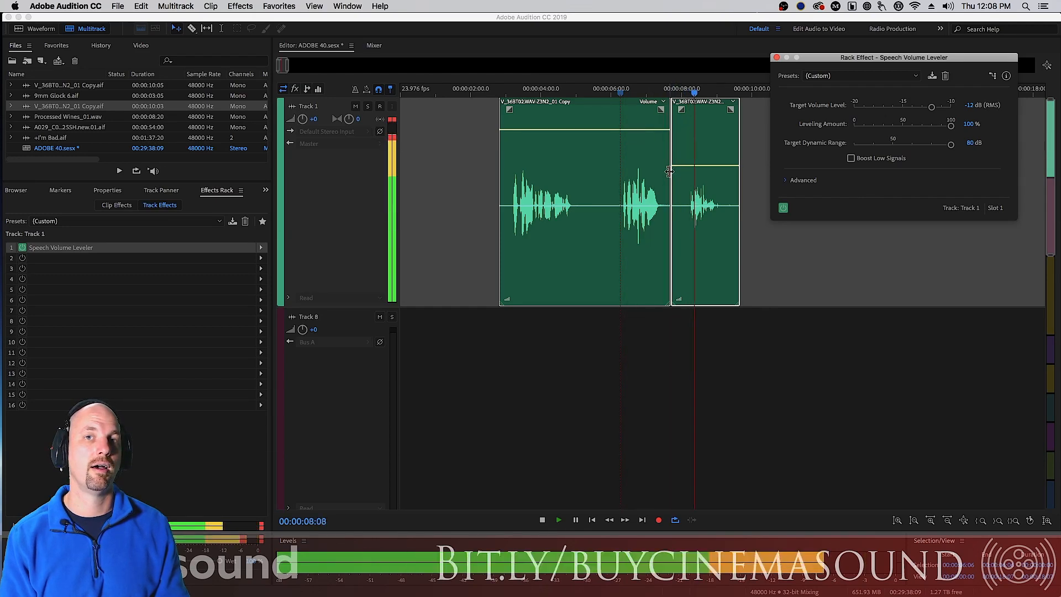
key(space)
Bypass the Speech Volume Leveler, play the dialogue from about 3 seconds, and re-enable the effect
click(505, 90)
key(space)
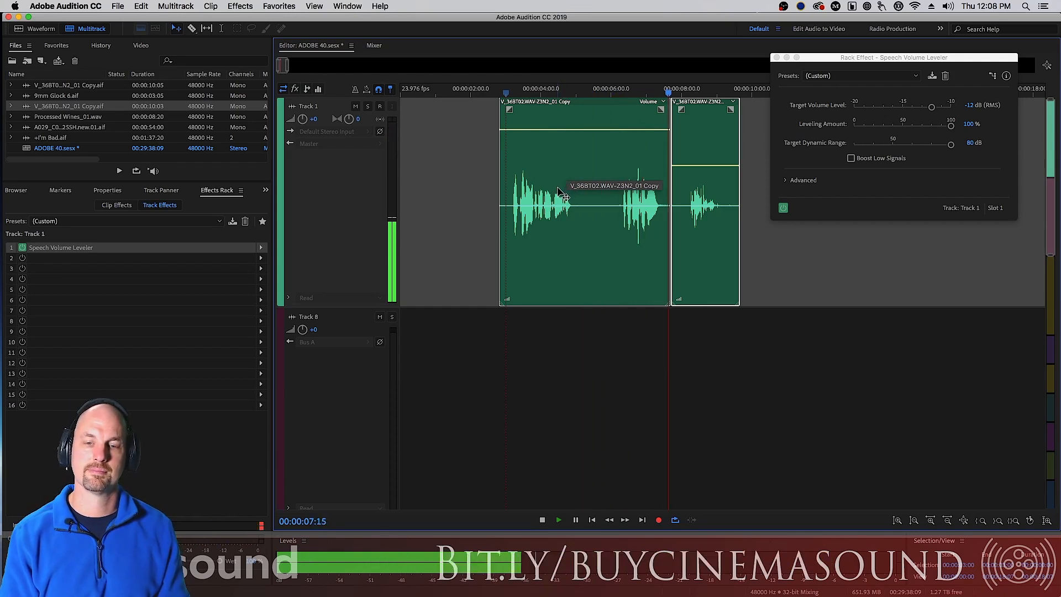
key(space)
click(783, 208)
key(space)
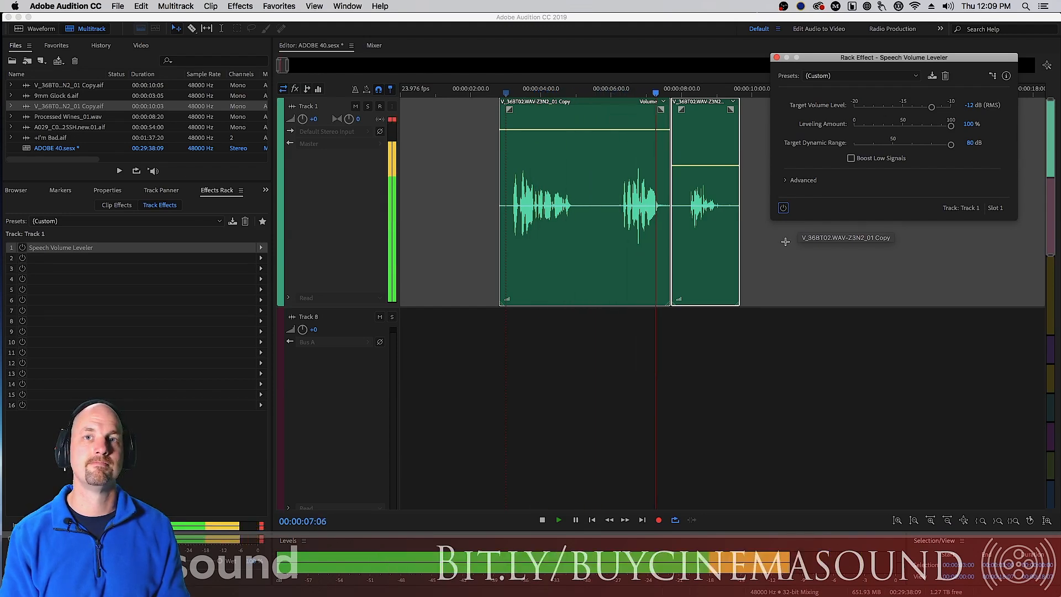
key(space)
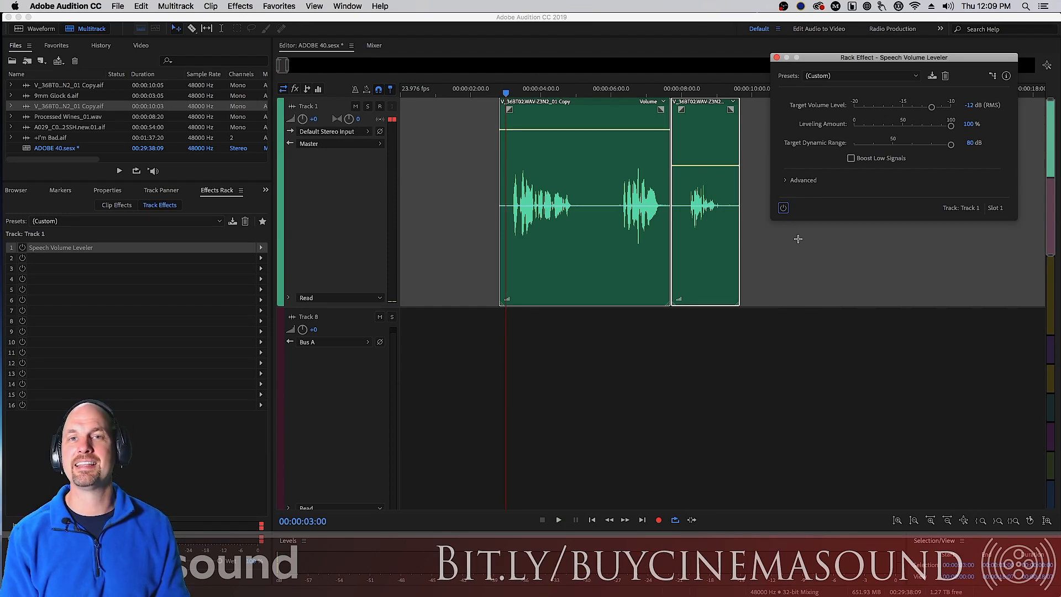
click(783, 208)
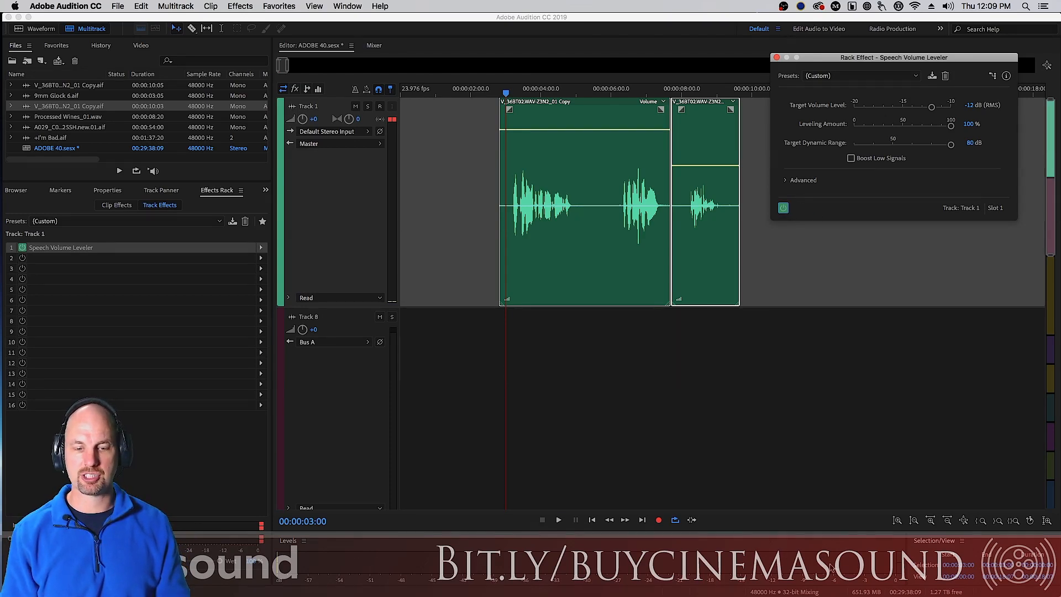
Play back the dialogue with the effect active and move the effect window lower
key(space)
key(space)
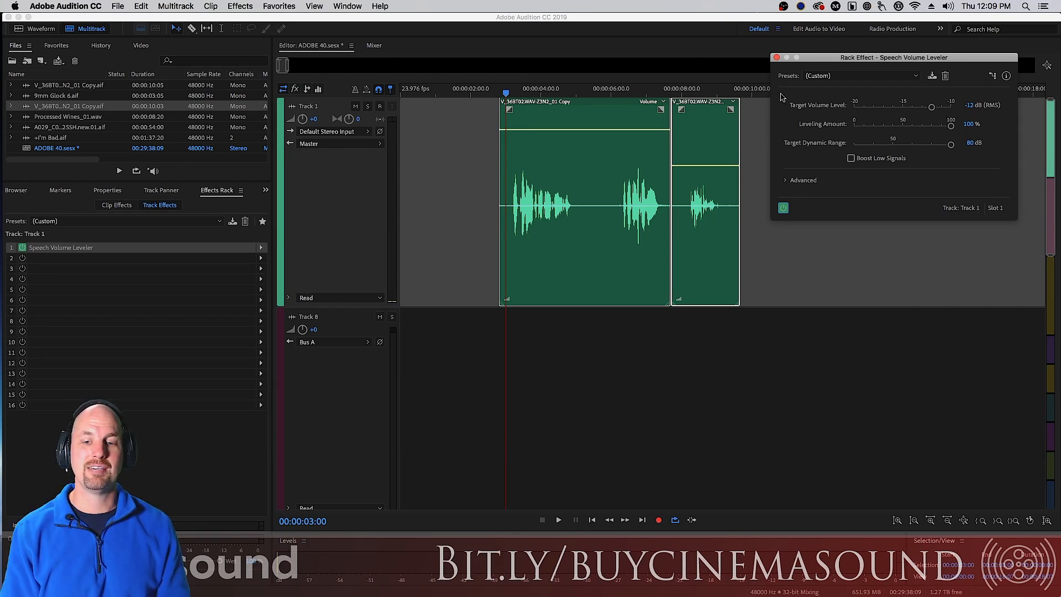
drag(837, 64, 827, 98)
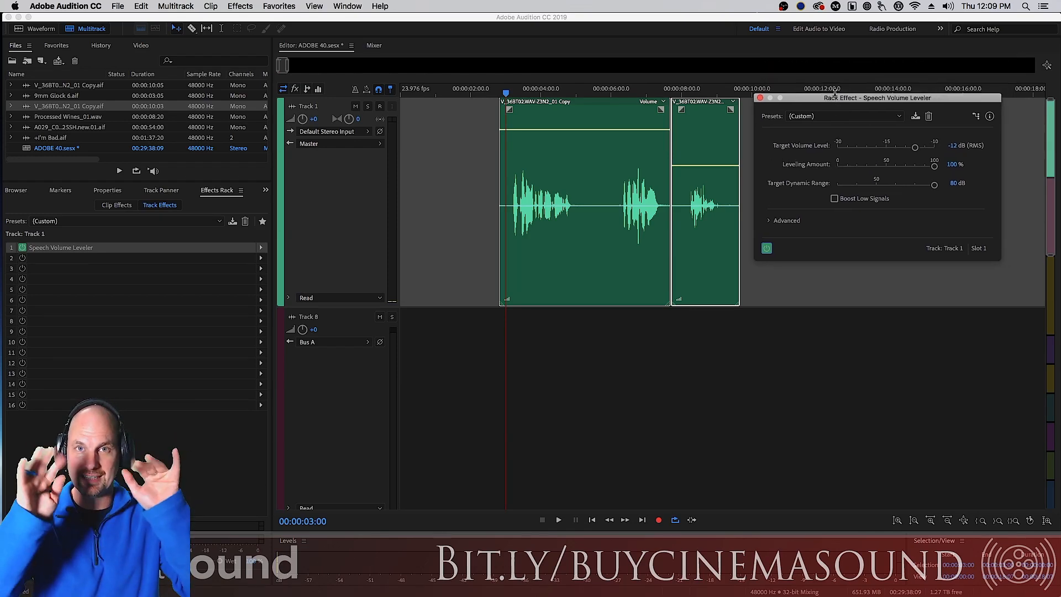